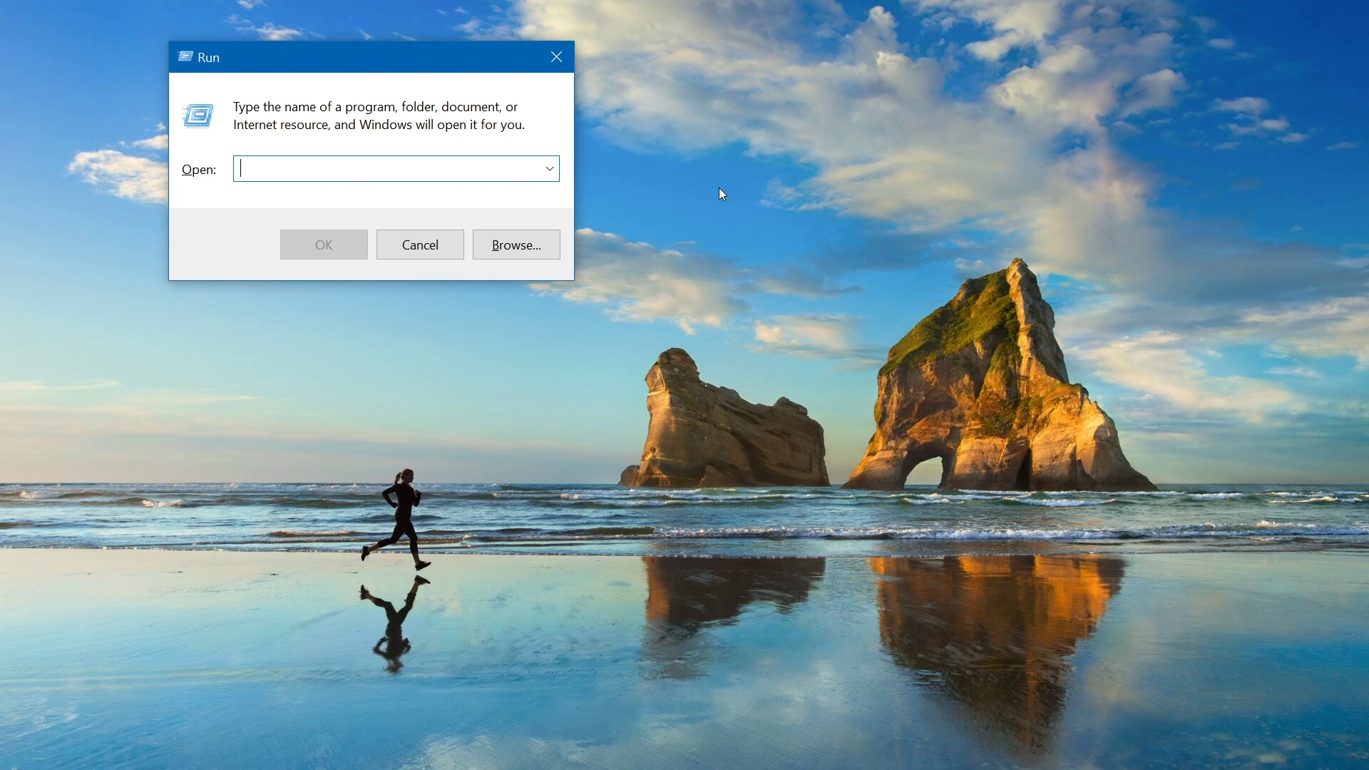
Launch cmd from Run and run java -version, which reports 'java' is not recognized
{"action": "type", "text": "cmd"}
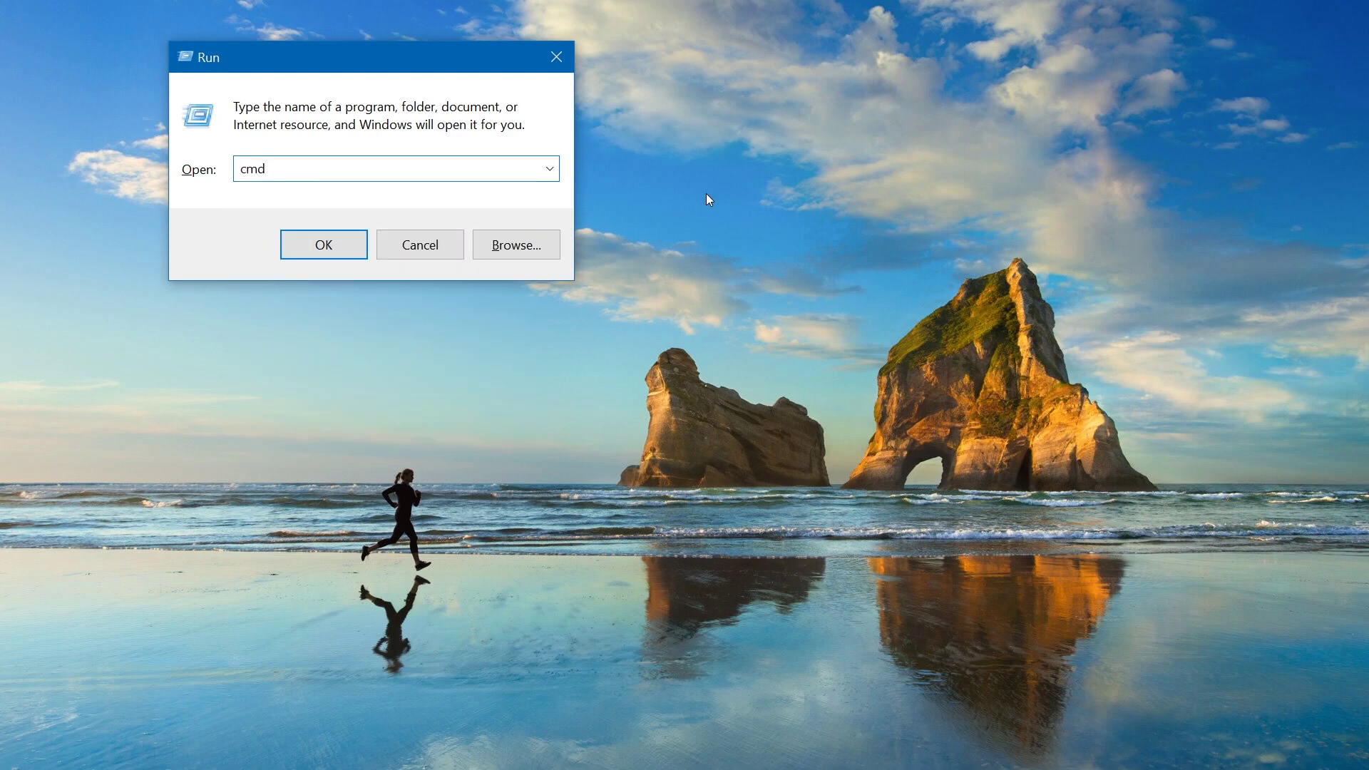
{"action": "left_click", "coordinate": [322, 249]}
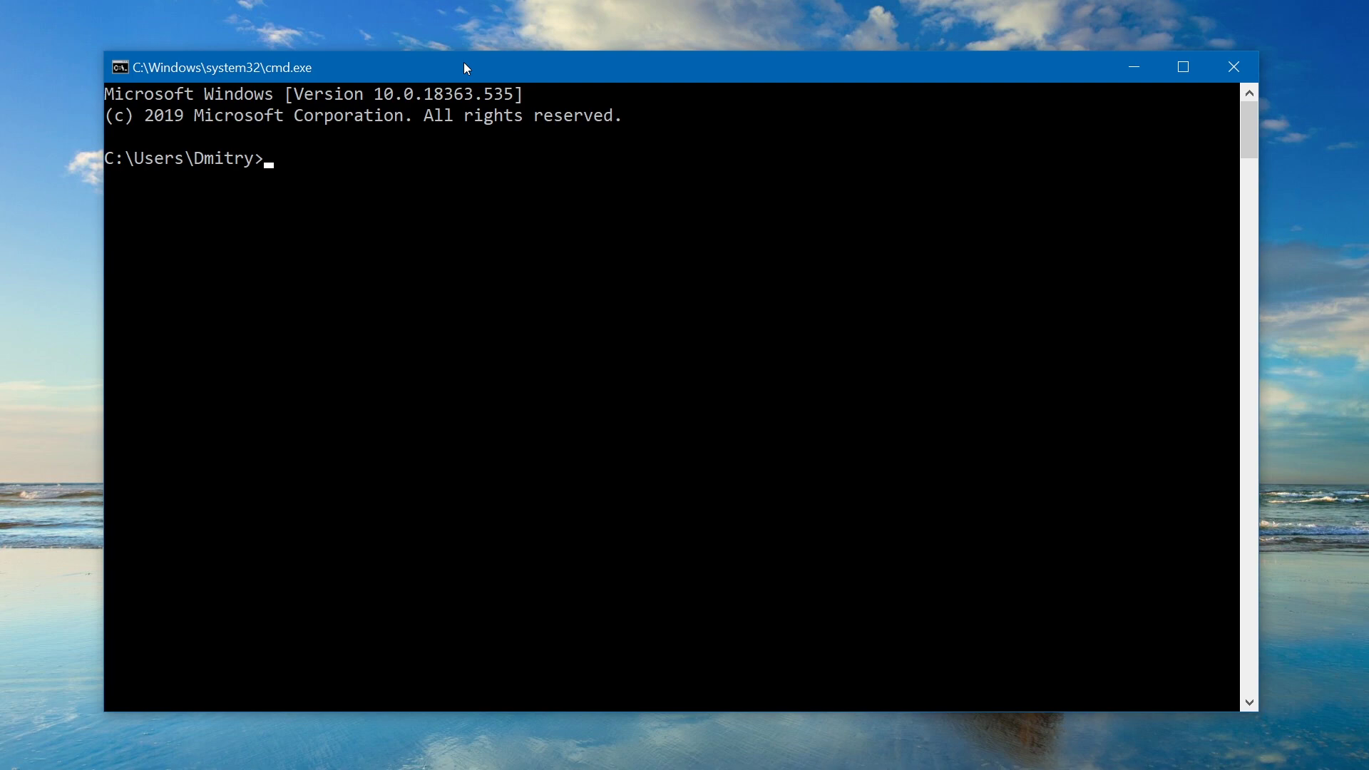
{"action": "type", "text": "java -version"}
{"action": "key", "text": "Return"}
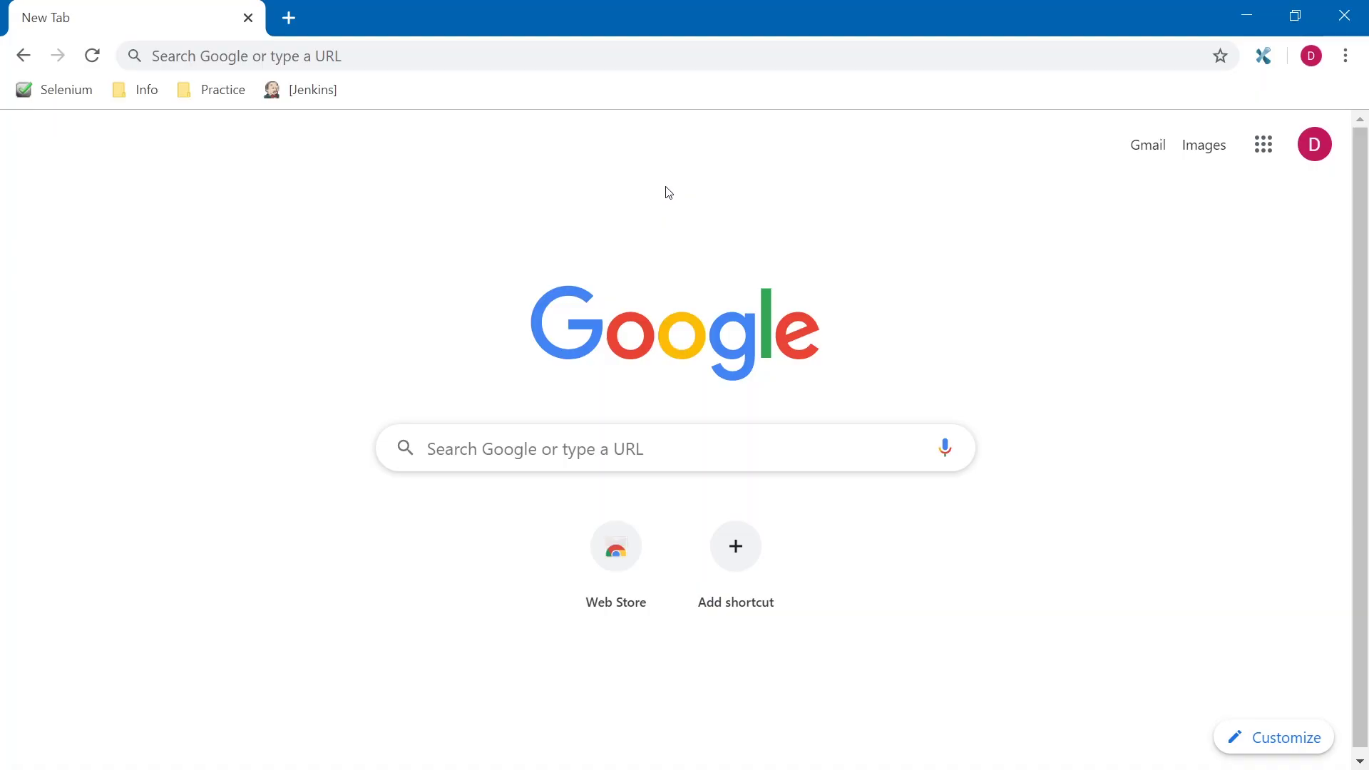
Search Google for 'java se downloads' and highlight the top oracle.com result address
{"action": "left_click", "coordinate": [591, 442]}
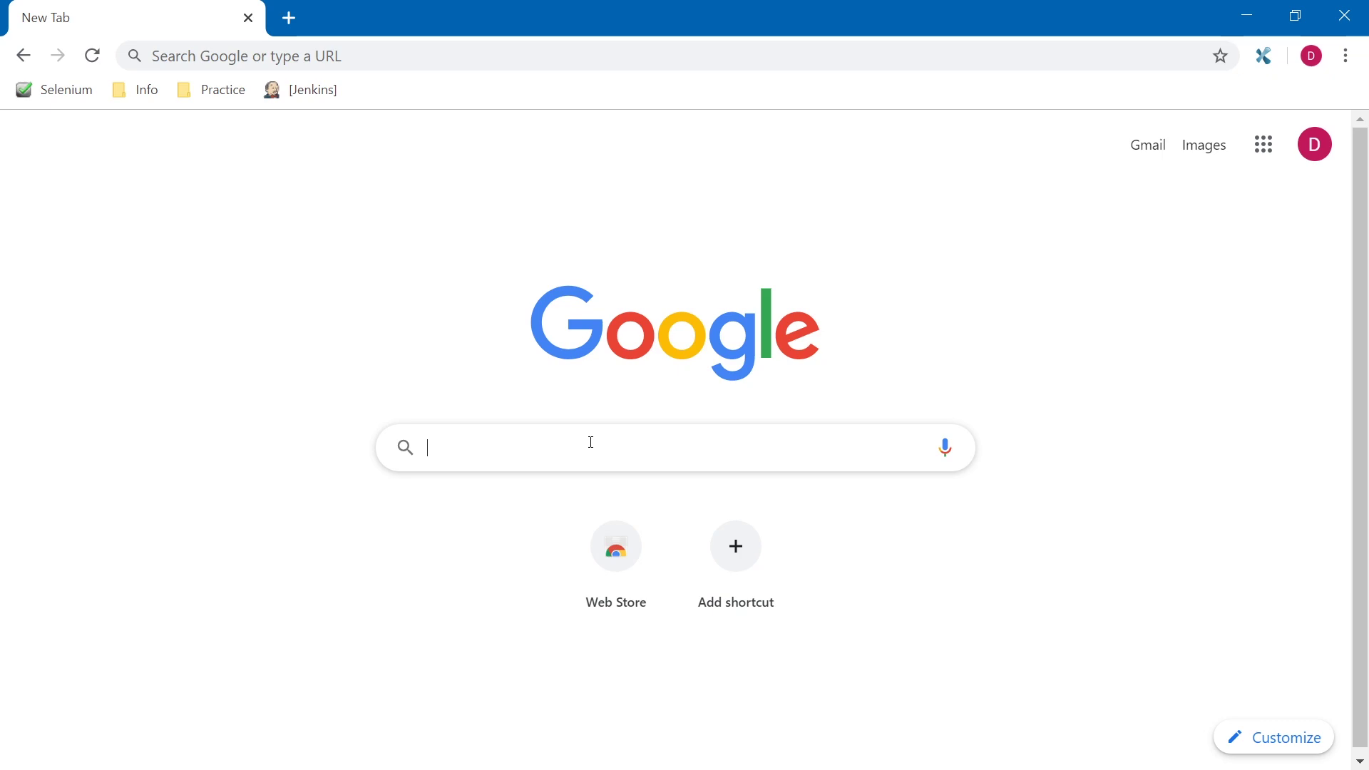
{"action": "type", "text": "java"}
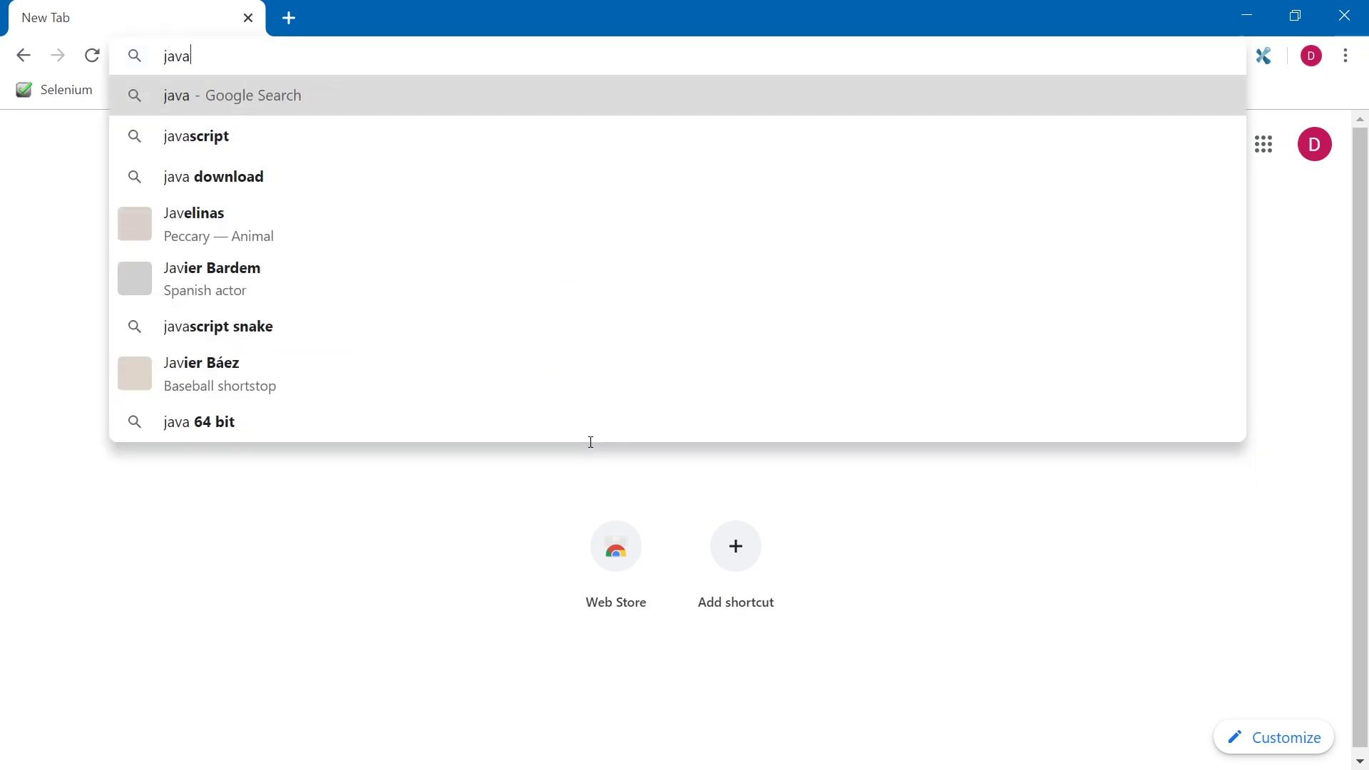
{"action": "type", "text": " se "}
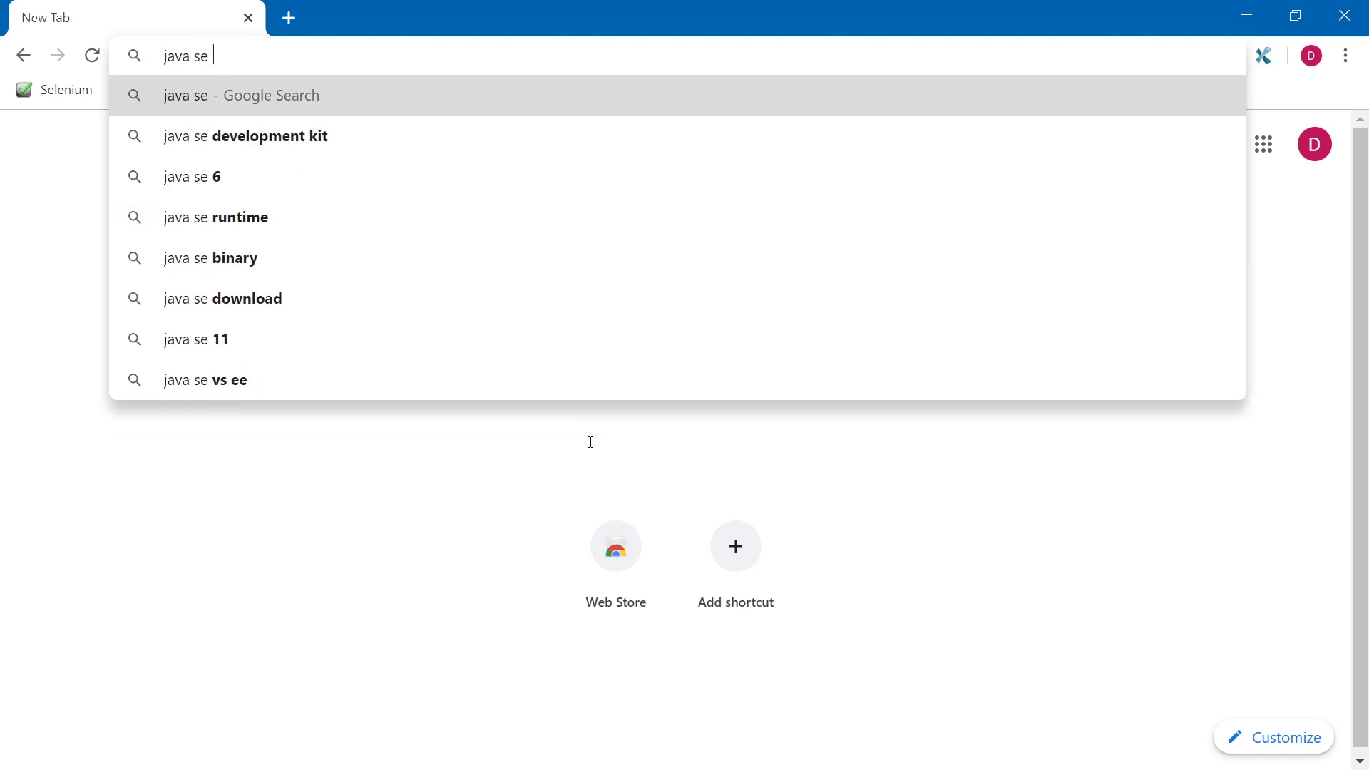
{"action": "type", "text": "downloa"}
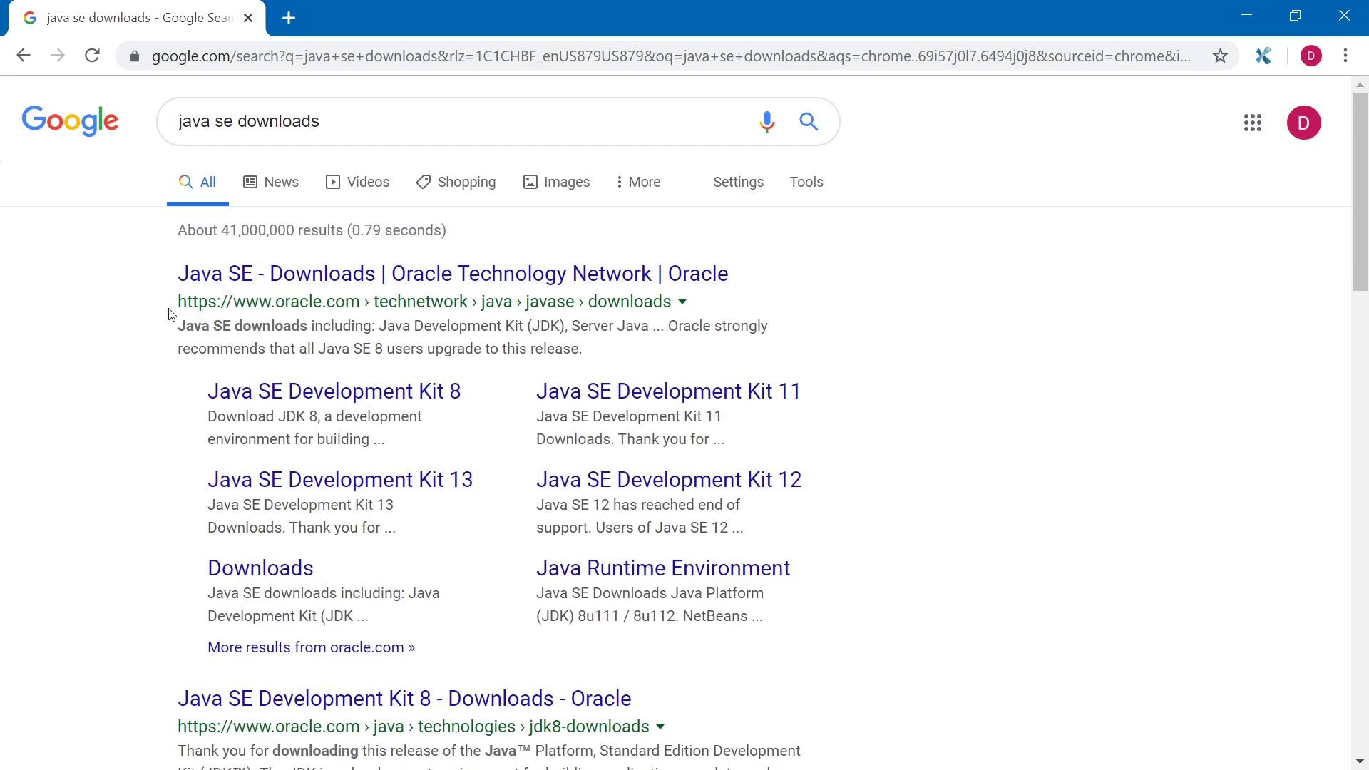
{"action": "left_click_drag", "start_coordinate": [176, 303], "coordinate": [376, 305]}
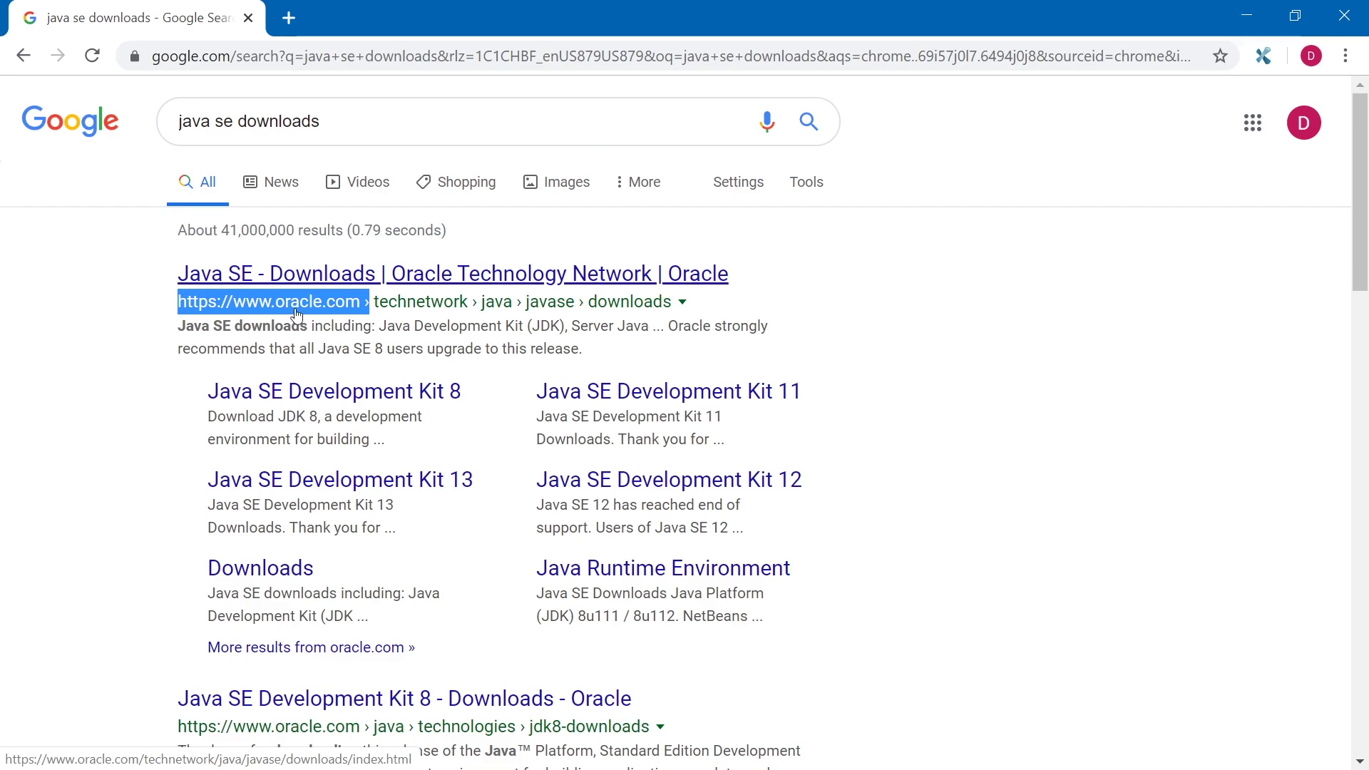
Open the 'Java SE - Downloads | Oracle Technology Network' result showing Java SE 13.0.1
{"action": "left_click", "coordinate": [405, 279]}
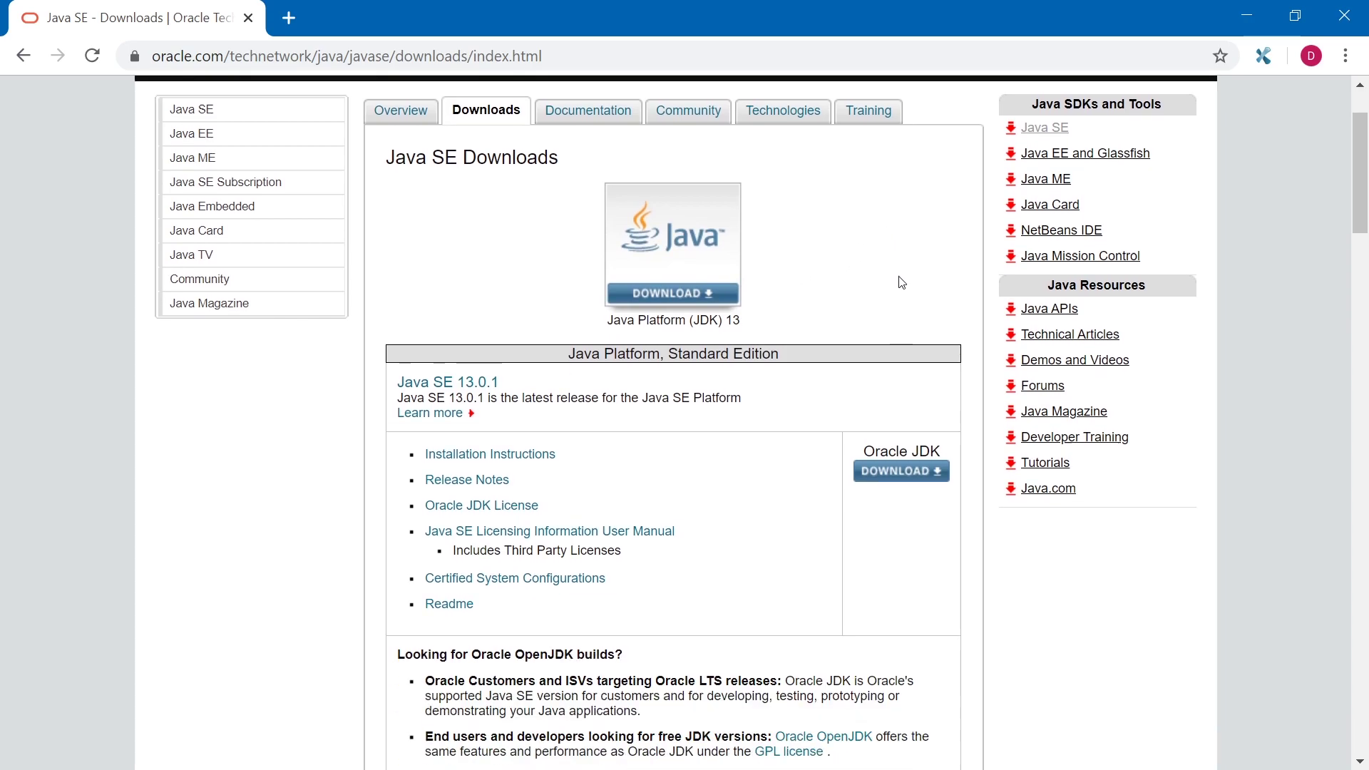
Scroll the release list, highlighting Java SE 11.0.5 (LTS) and Java SE 8u231 to compare them
{"action": "scroll", "coordinate": [901, 282], "scroll_direction": "down", "scroll_amount": 9}
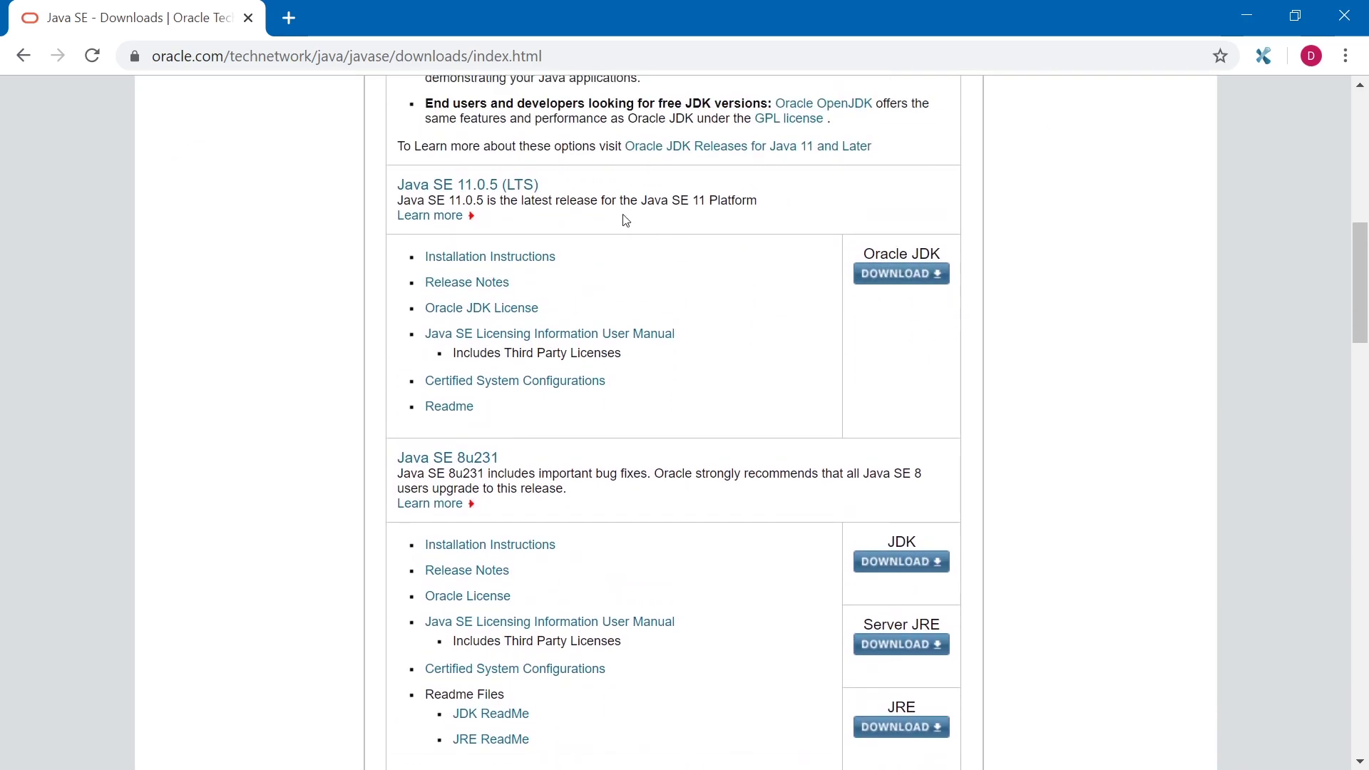
{"action": "left_click_drag", "start_coordinate": [540, 186], "coordinate": [499, 186]}
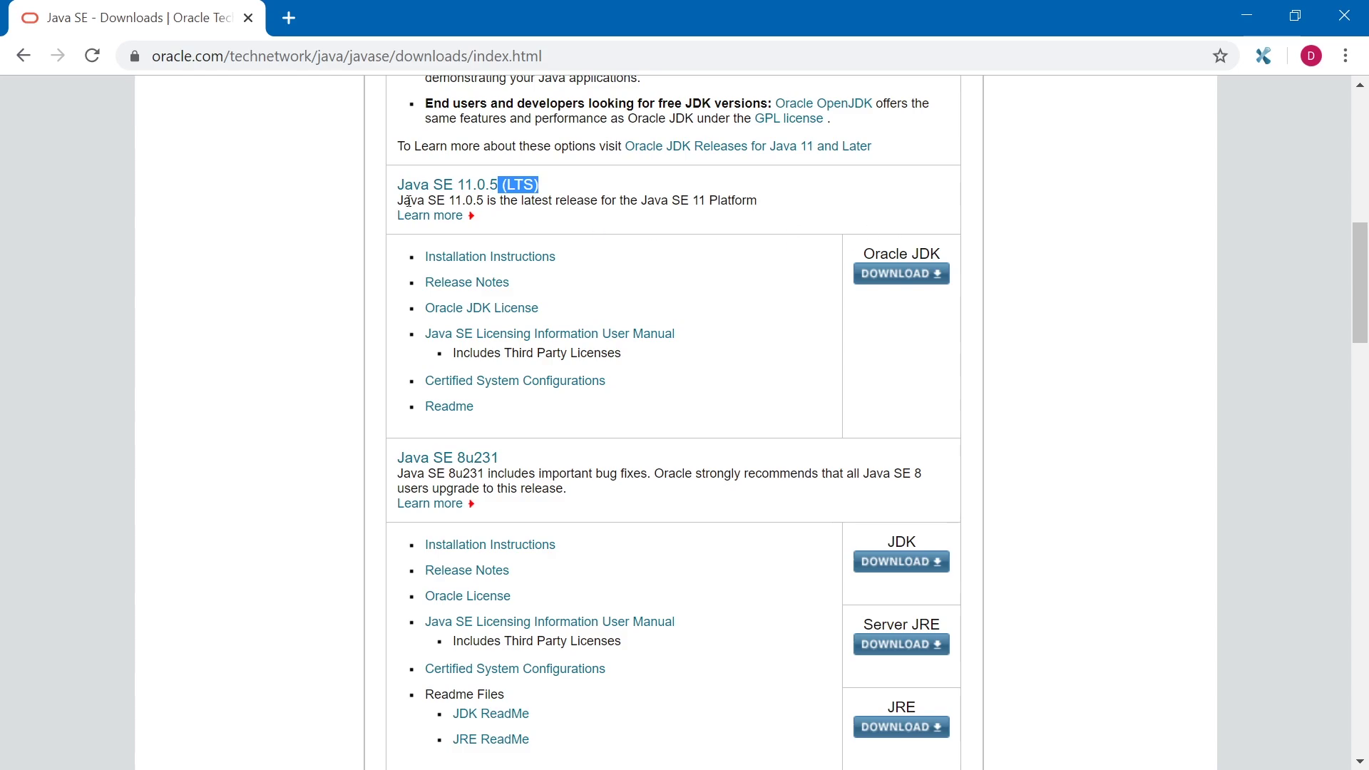
{"action": "left_click_drag", "start_coordinate": [393, 187], "coordinate": [498, 187]}
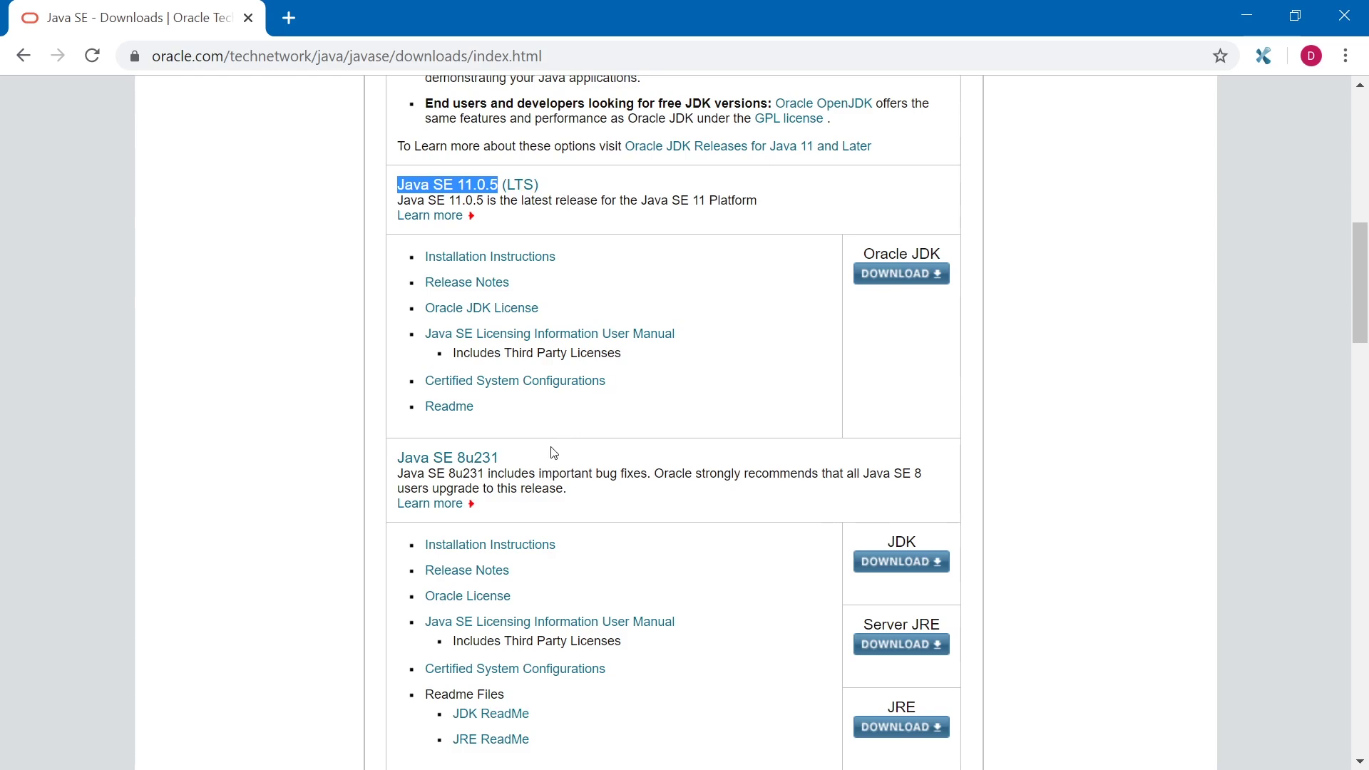
{"action": "scroll", "coordinate": [596, 385], "scroll_direction": "up", "scroll_amount": 7}
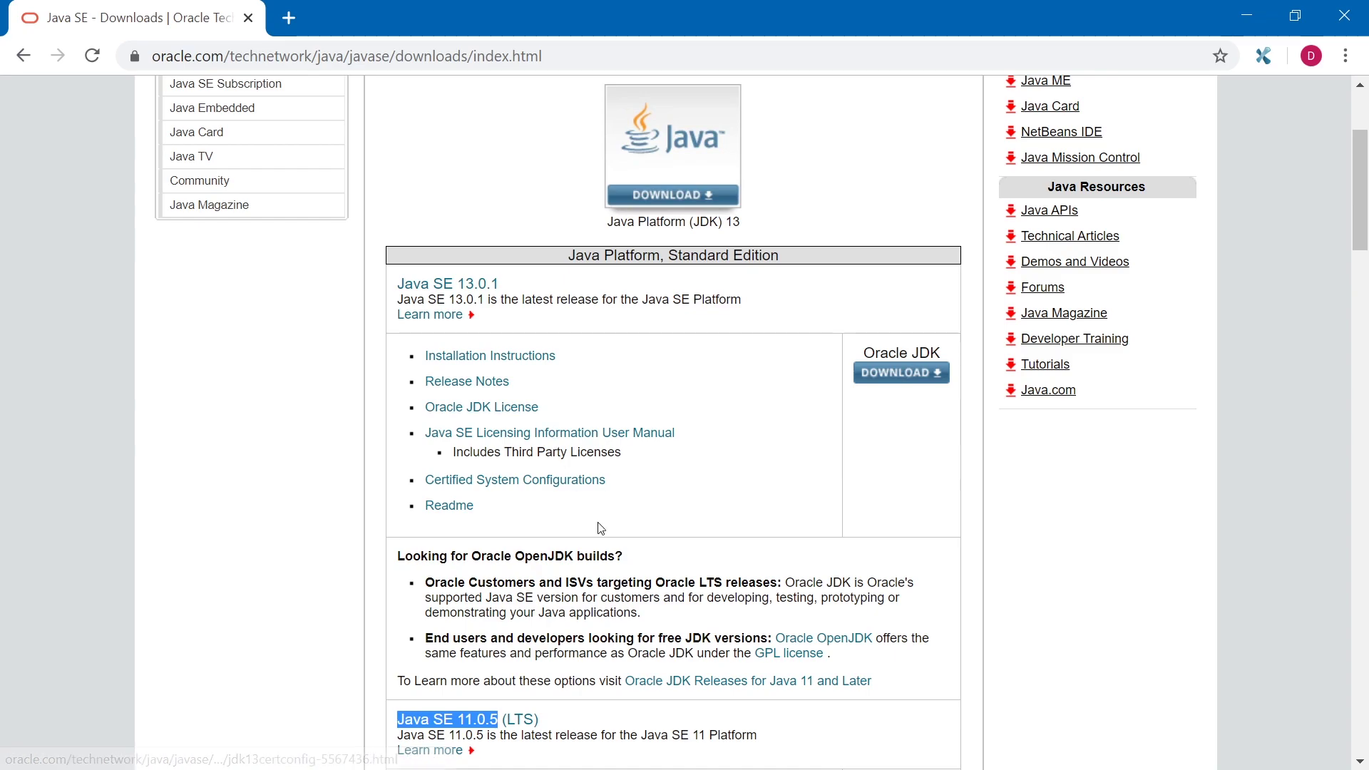
{"action": "scroll", "coordinate": [628, 428], "scroll_direction": "down", "scroll_amount": 7}
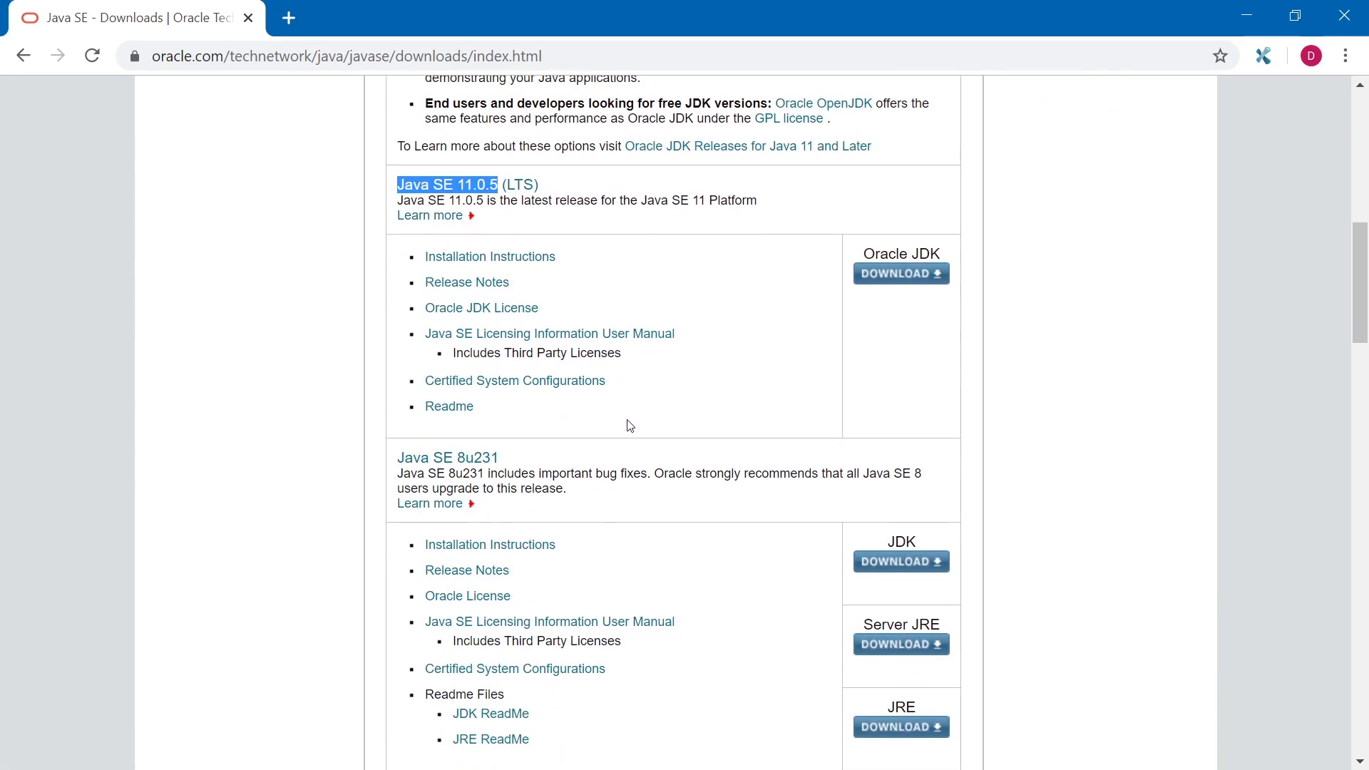
{"action": "scroll", "coordinate": [620, 397], "scroll_direction": "up", "scroll_amount": 7}
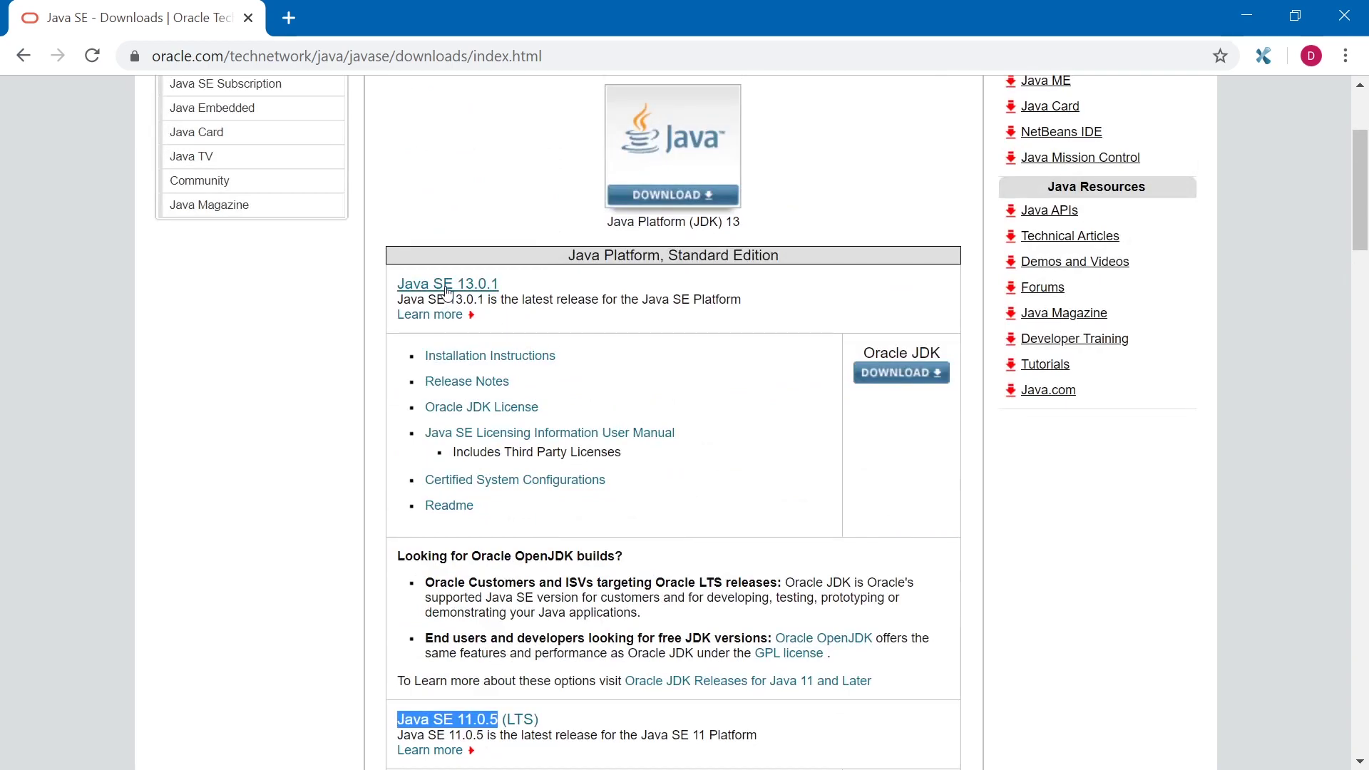
{"action": "scroll", "coordinate": [636, 290], "scroll_direction": "down", "scroll_amount": 7}
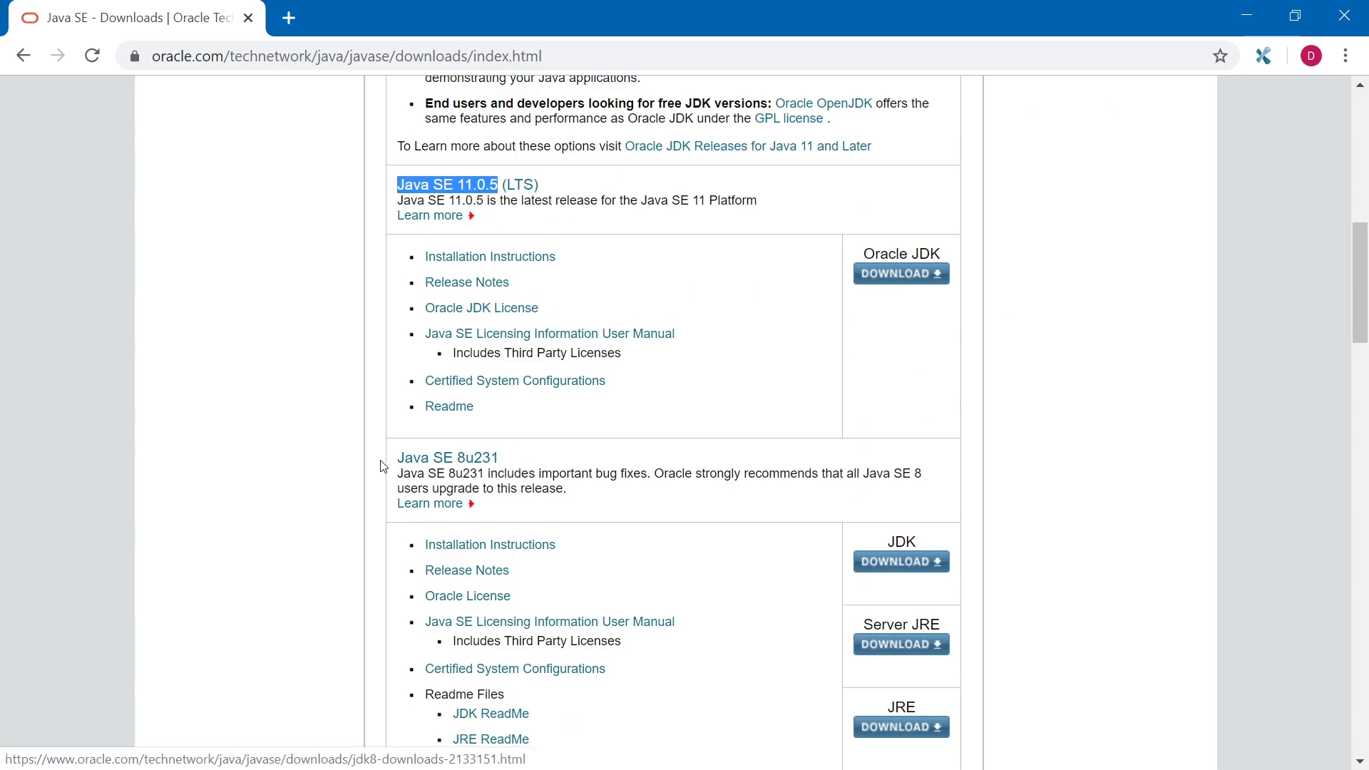
{"action": "left_click_drag", "start_coordinate": [384, 466], "coordinate": [547, 464]}
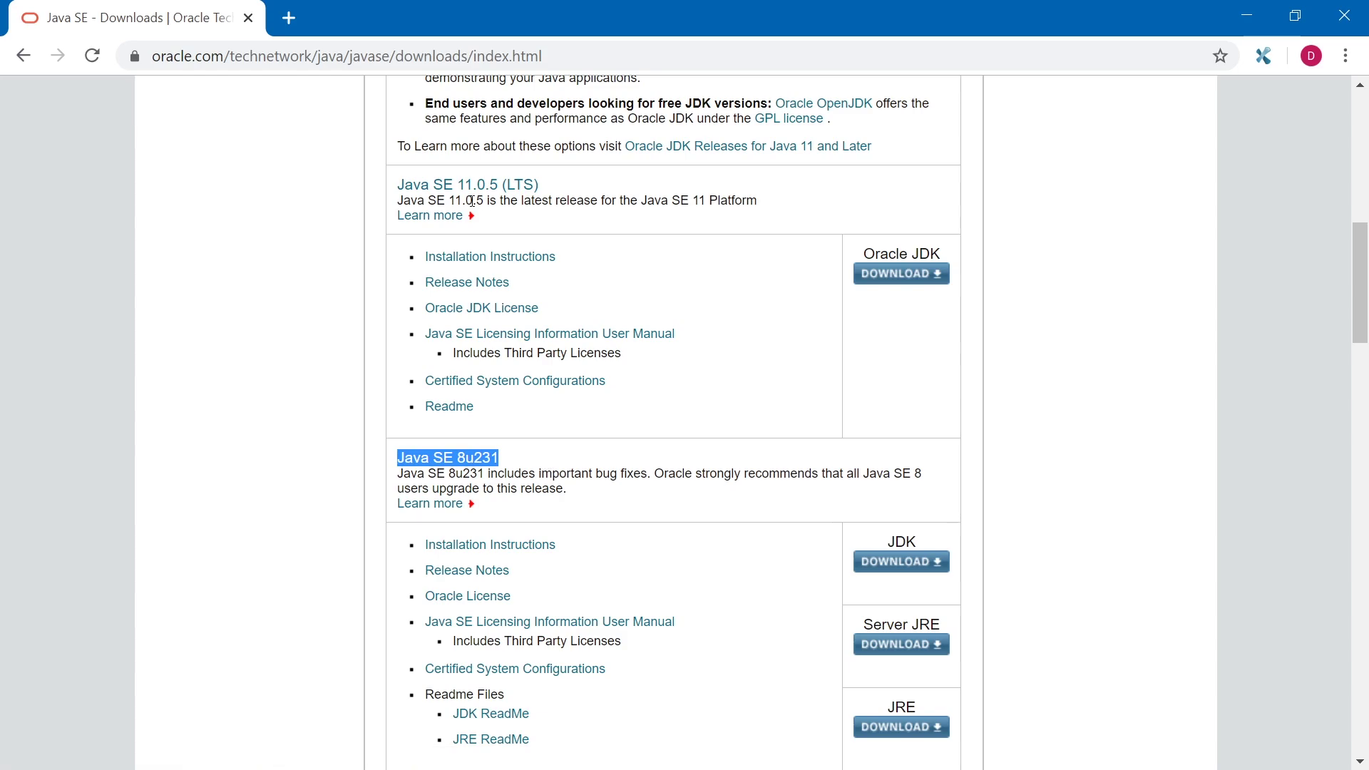
{"action": "left_click_drag", "start_coordinate": [388, 196], "coordinate": [425, 100]}
{"action": "left_click", "coordinate": [556, 193]}
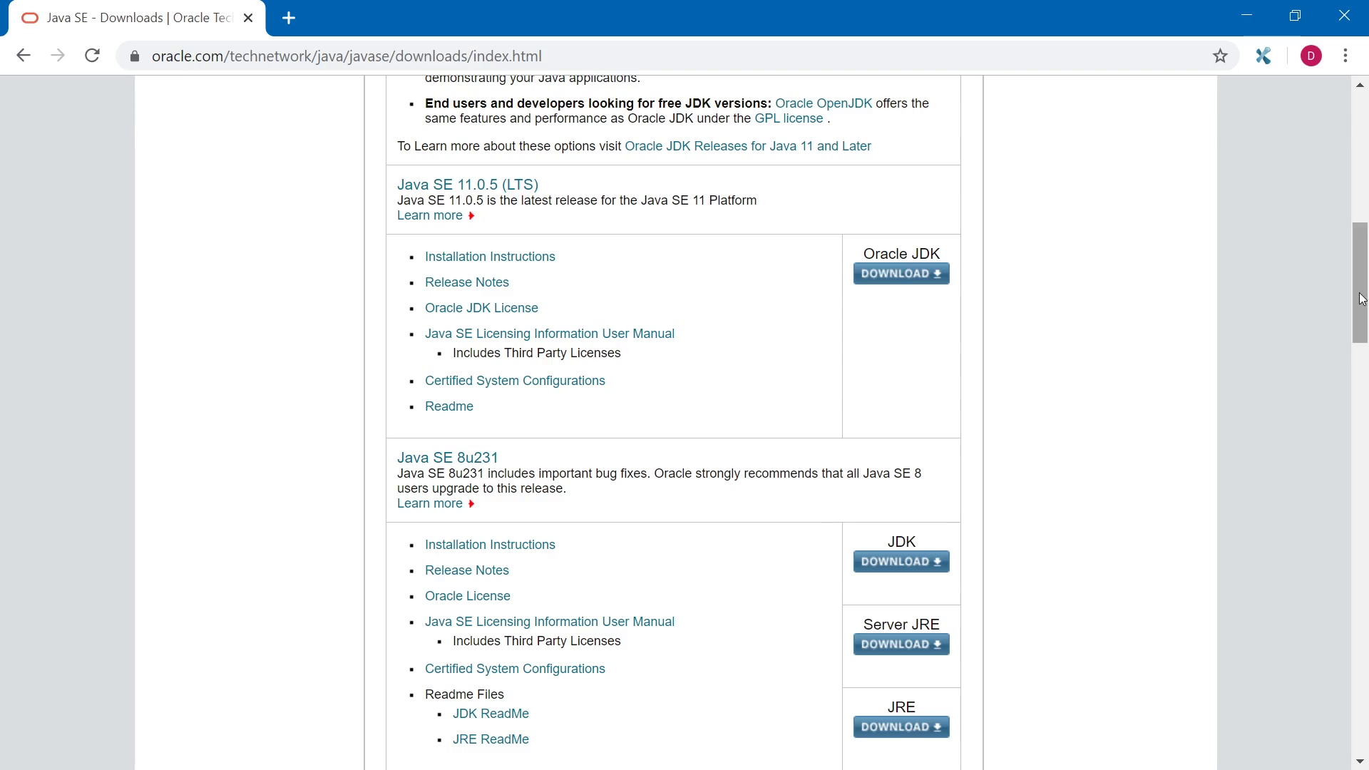
Open the Oracle JDK download page for Java SE 11.0.5 (LTS)
{"action": "left_click_drag", "start_coordinate": [1362, 294], "coordinate": [1364, 214]}
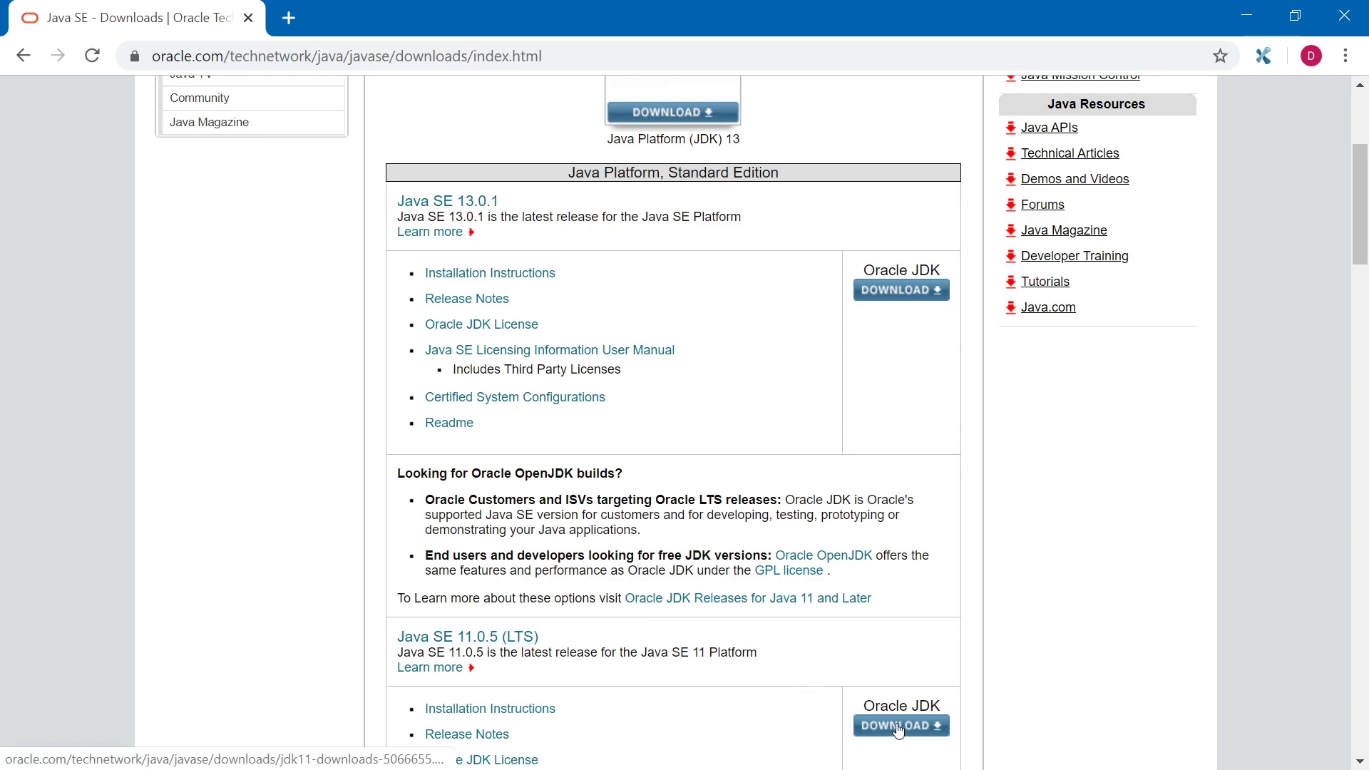
{"action": "left_click_drag", "start_coordinate": [863, 708], "coordinate": [921, 699]}
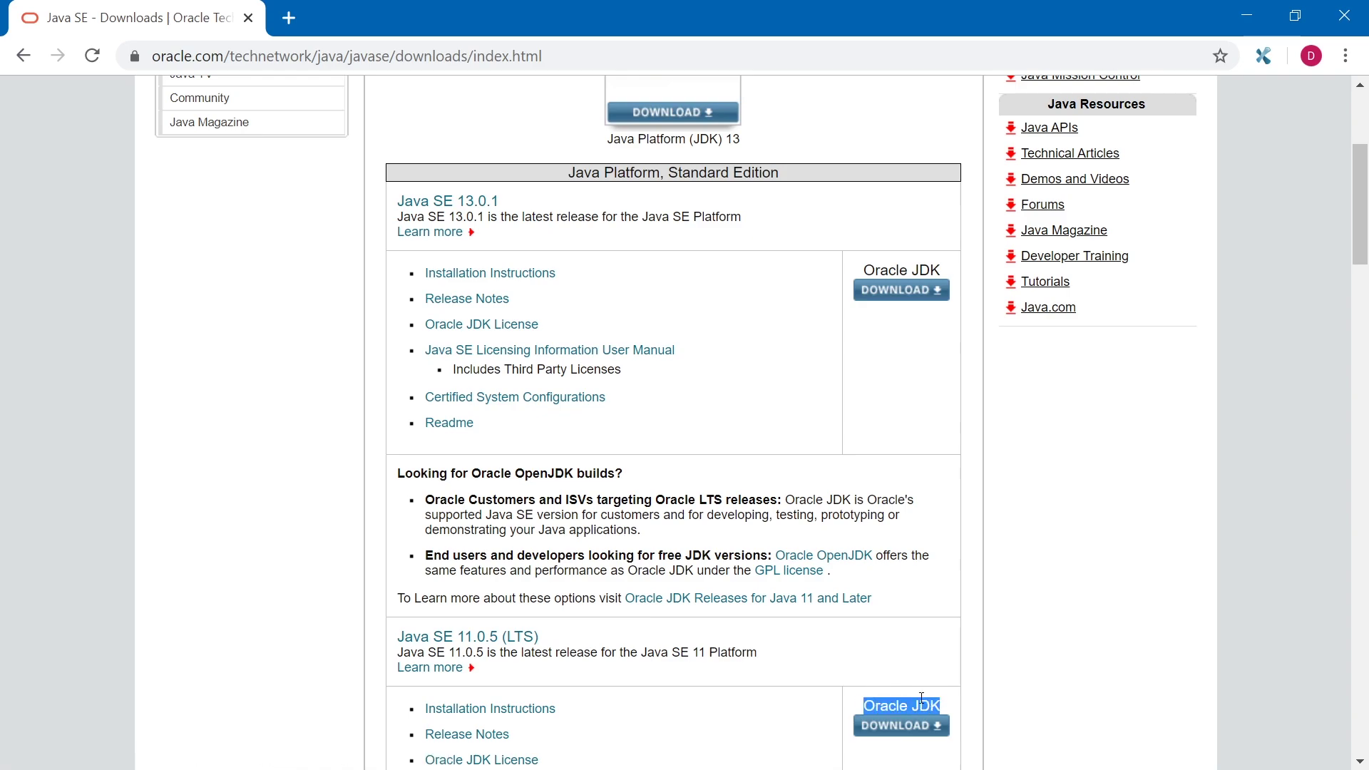
{"action": "left_click", "coordinate": [895, 731]}
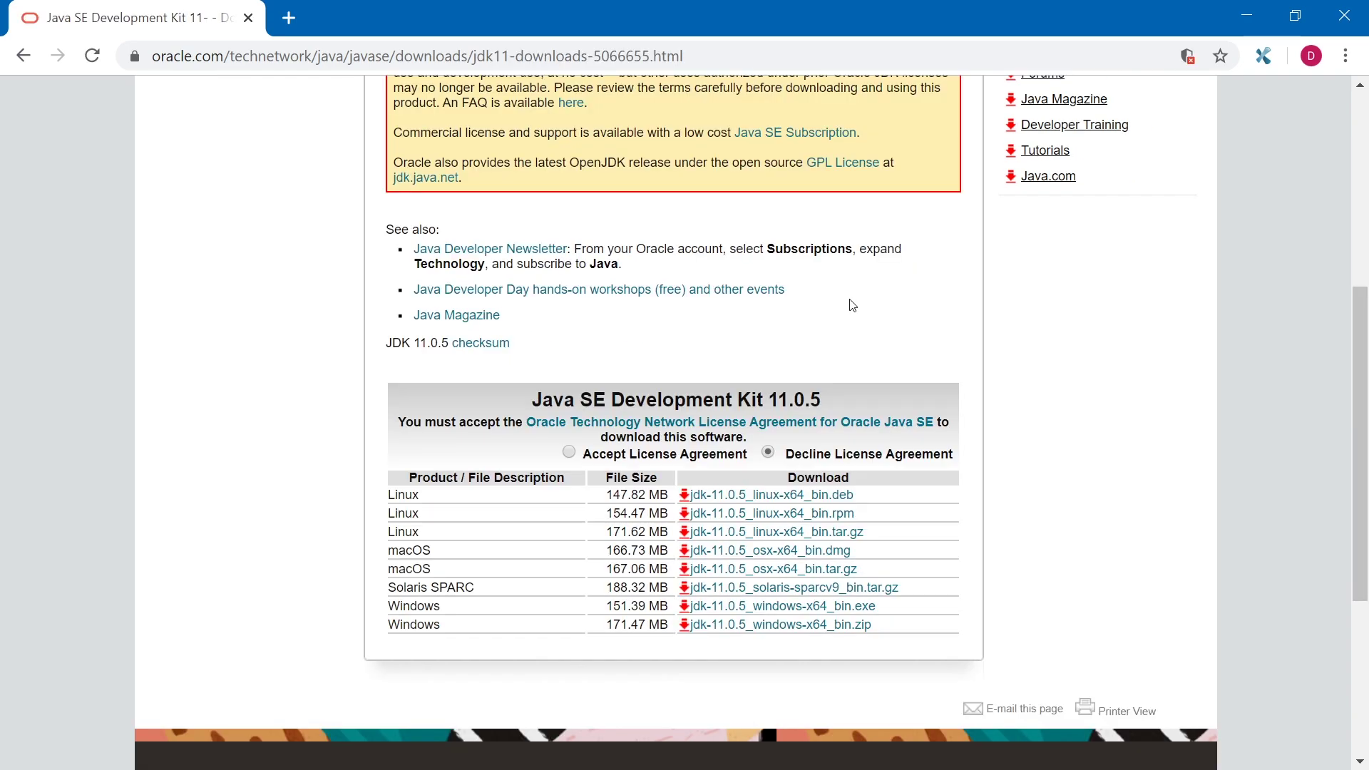
Accept the JDK 11.0.5 license agreement and request jdk-11.0.5_windows-x64_bin.exe
{"action": "left_click", "coordinate": [568, 453]}
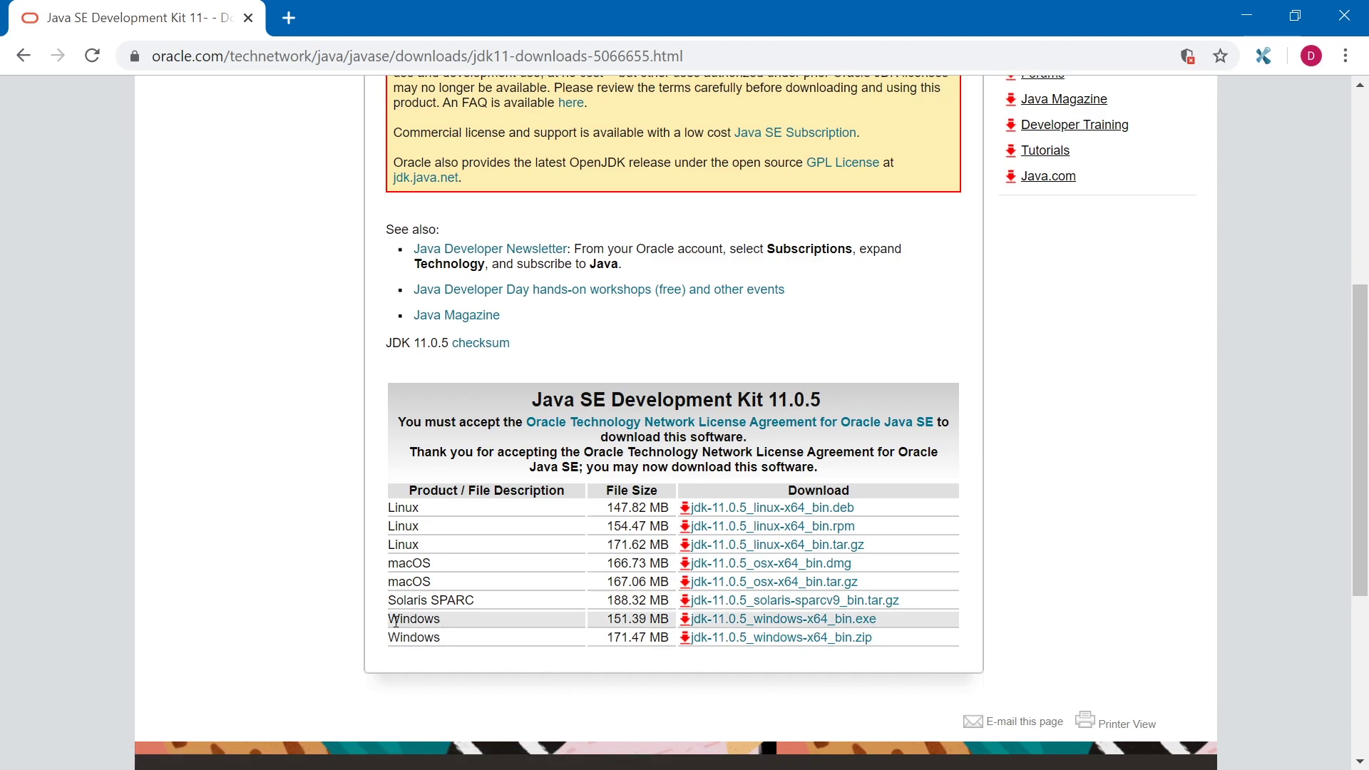
{"action": "left_click_drag", "start_coordinate": [400, 619], "coordinate": [874, 622]}
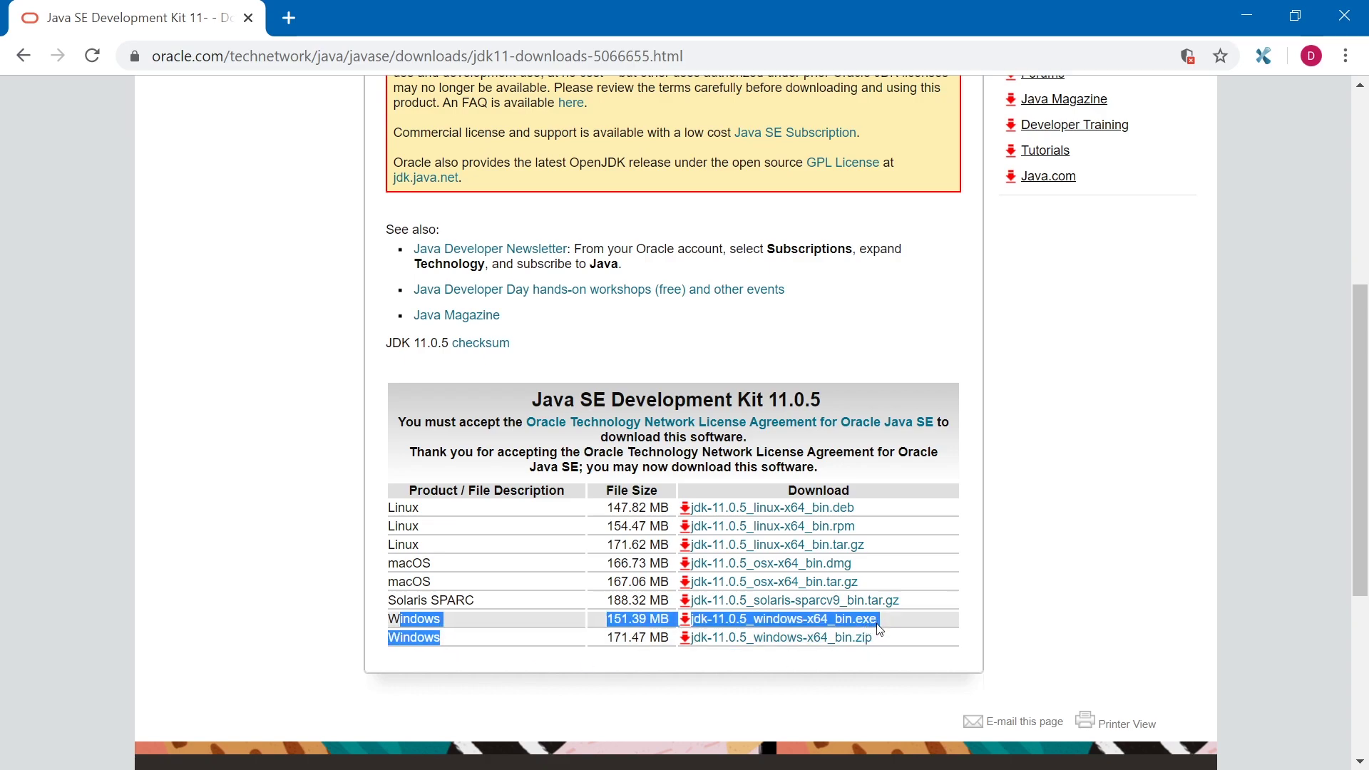
{"action": "left_click", "coordinate": [1043, 622]}
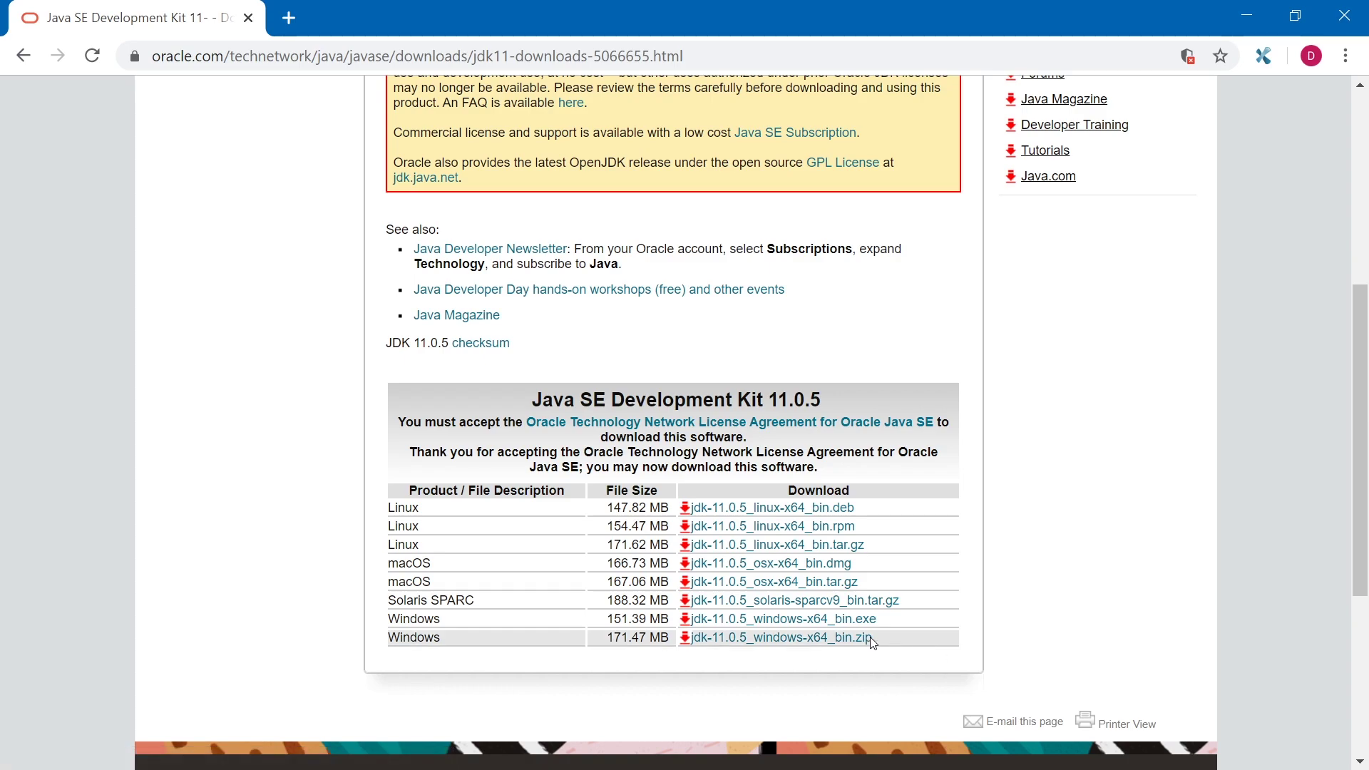
{"action": "left_click", "coordinate": [842, 622]}
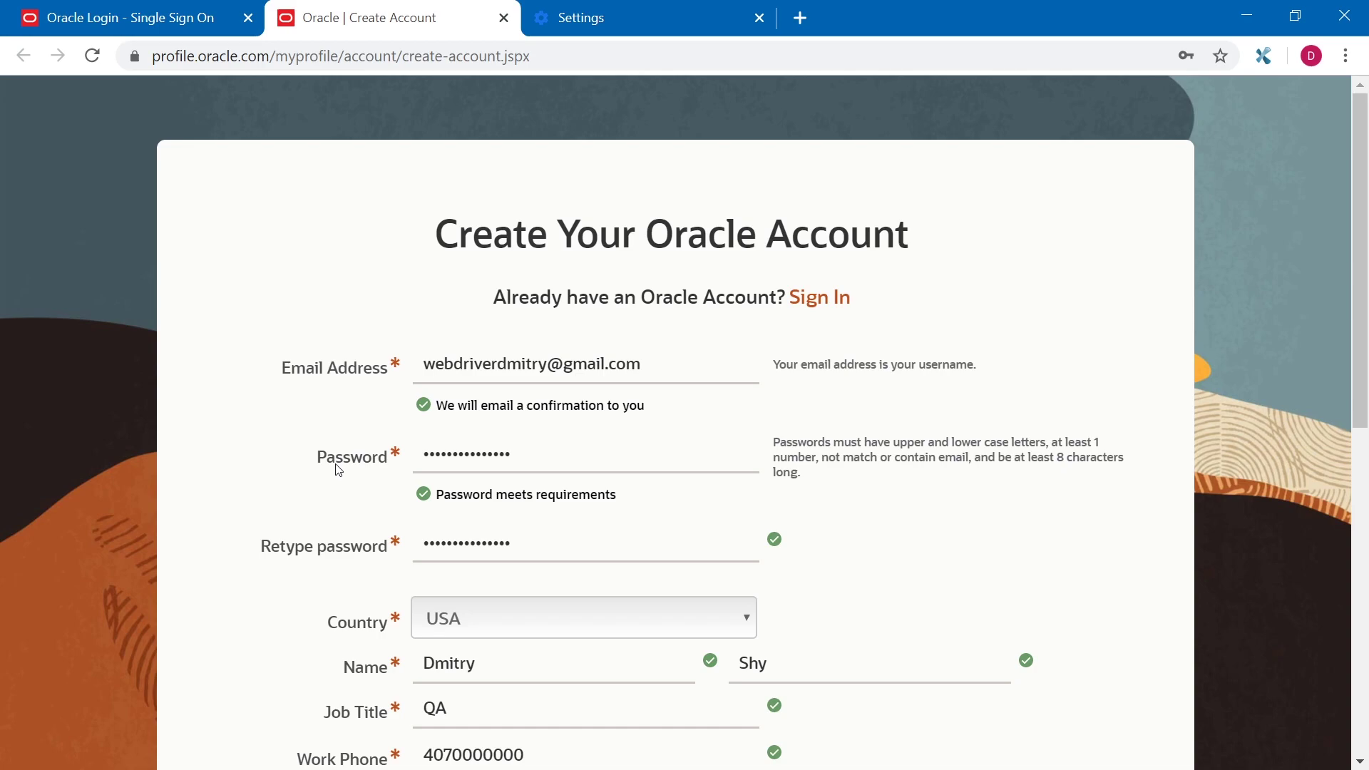
Review the Job Title 'QA', work phone and Company Name entries, then submit Create Account
{"action": "scroll", "coordinate": [238, 405], "scroll_direction": "down", "scroll_amount": 5}
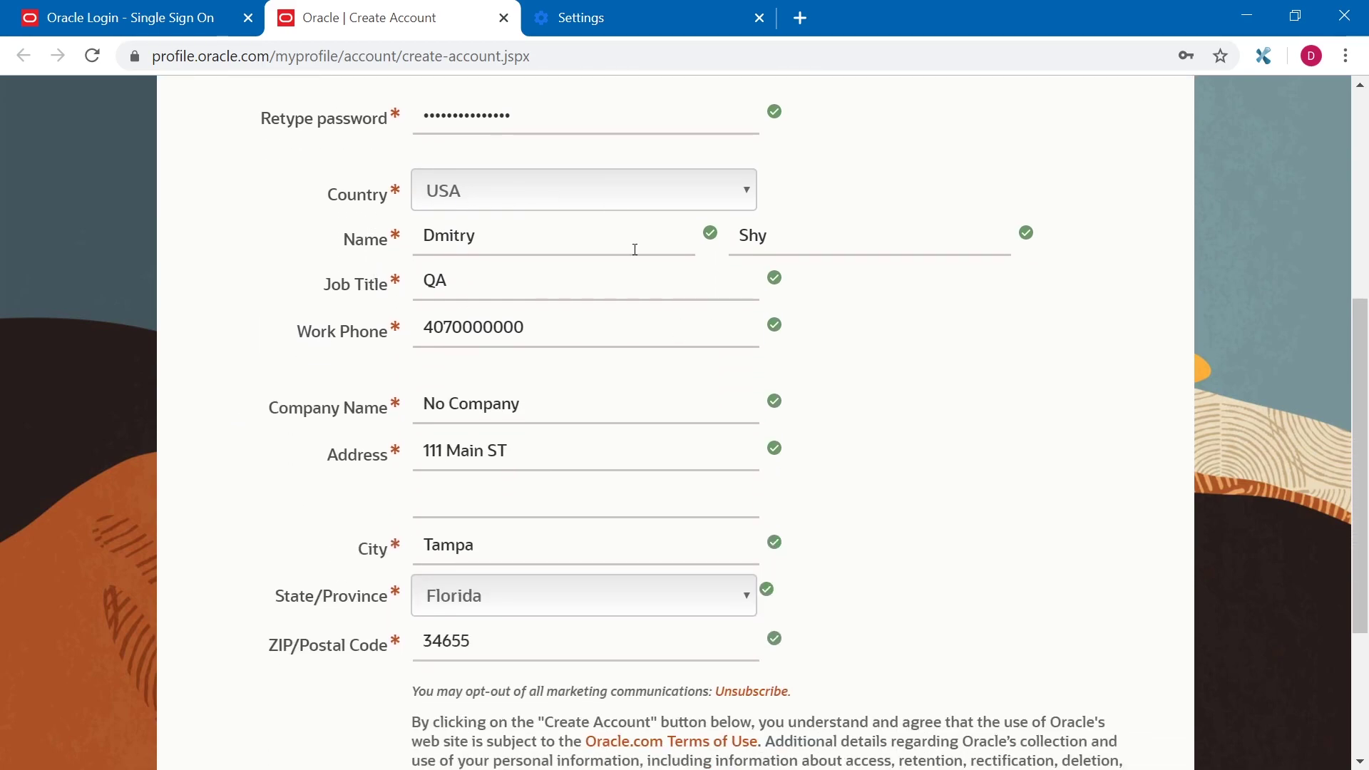
{"action": "left_click", "coordinate": [450, 280]}
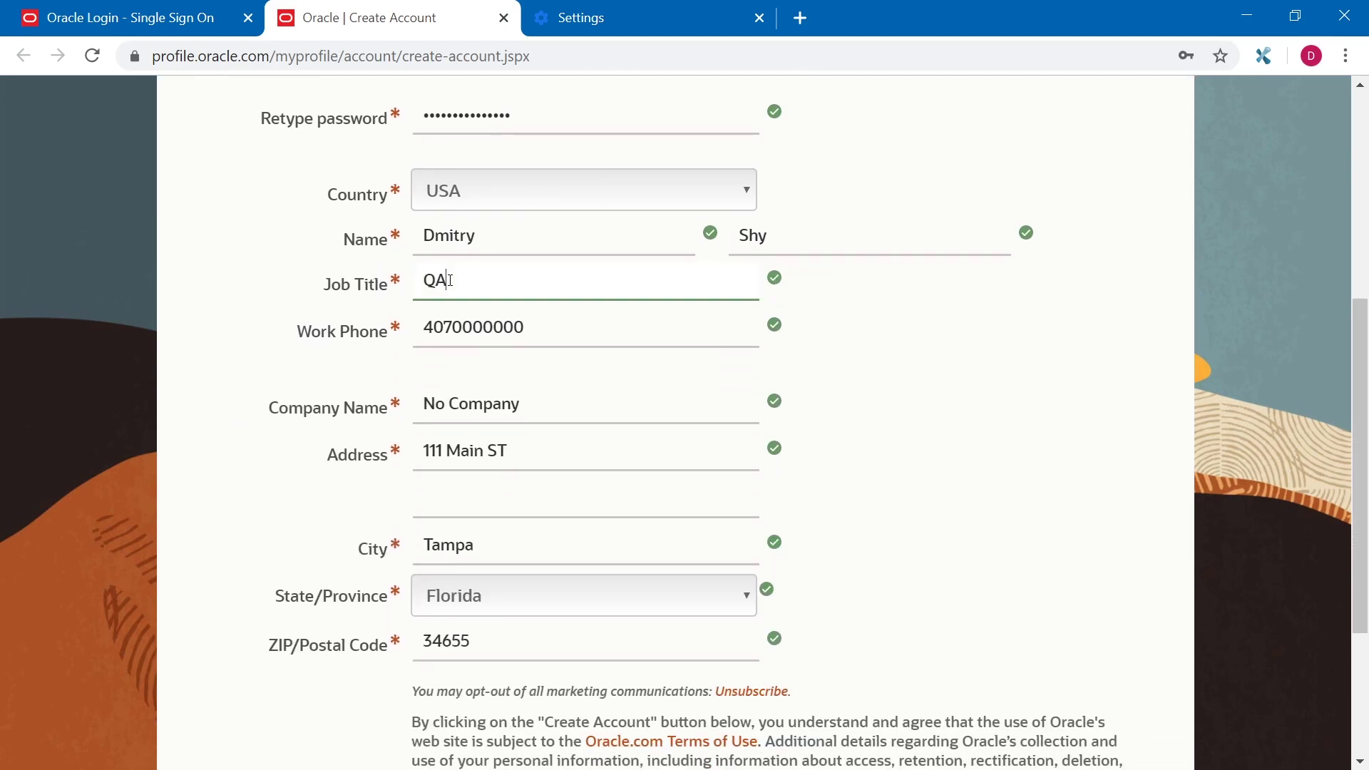
{"action": "left_click_drag", "start_coordinate": [450, 280], "coordinate": [412, 286]}
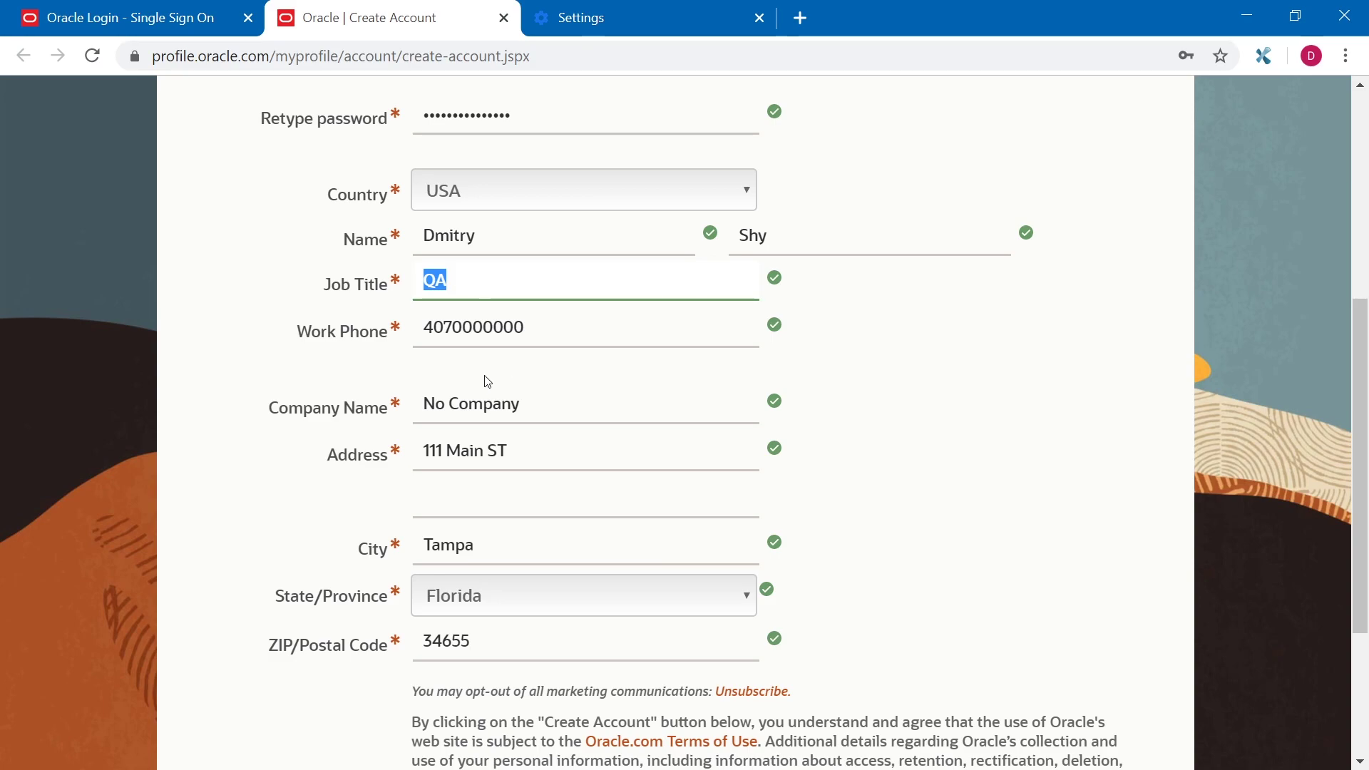
{"action": "left_click_drag", "start_coordinate": [537, 332], "coordinate": [407, 344]}
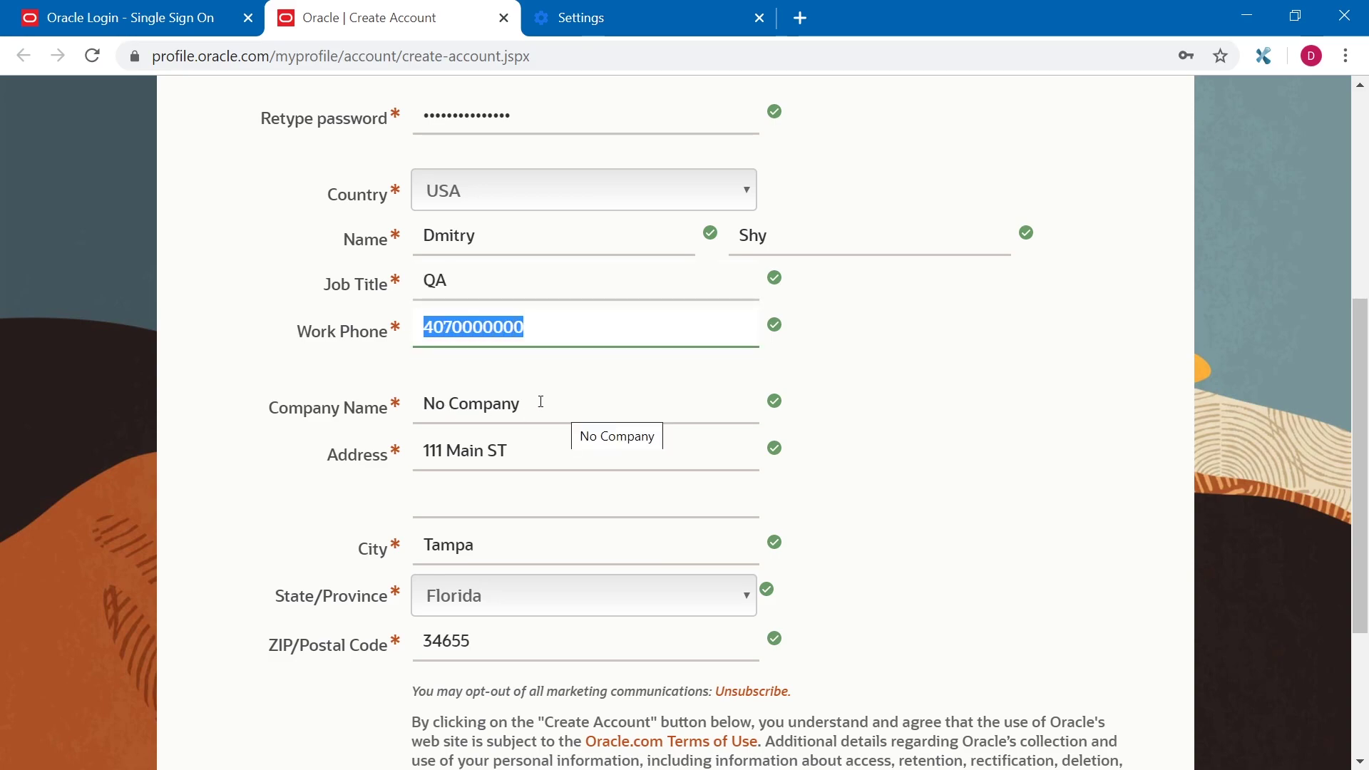
{"action": "left_click_drag", "start_coordinate": [540, 401], "coordinate": [410, 421]}
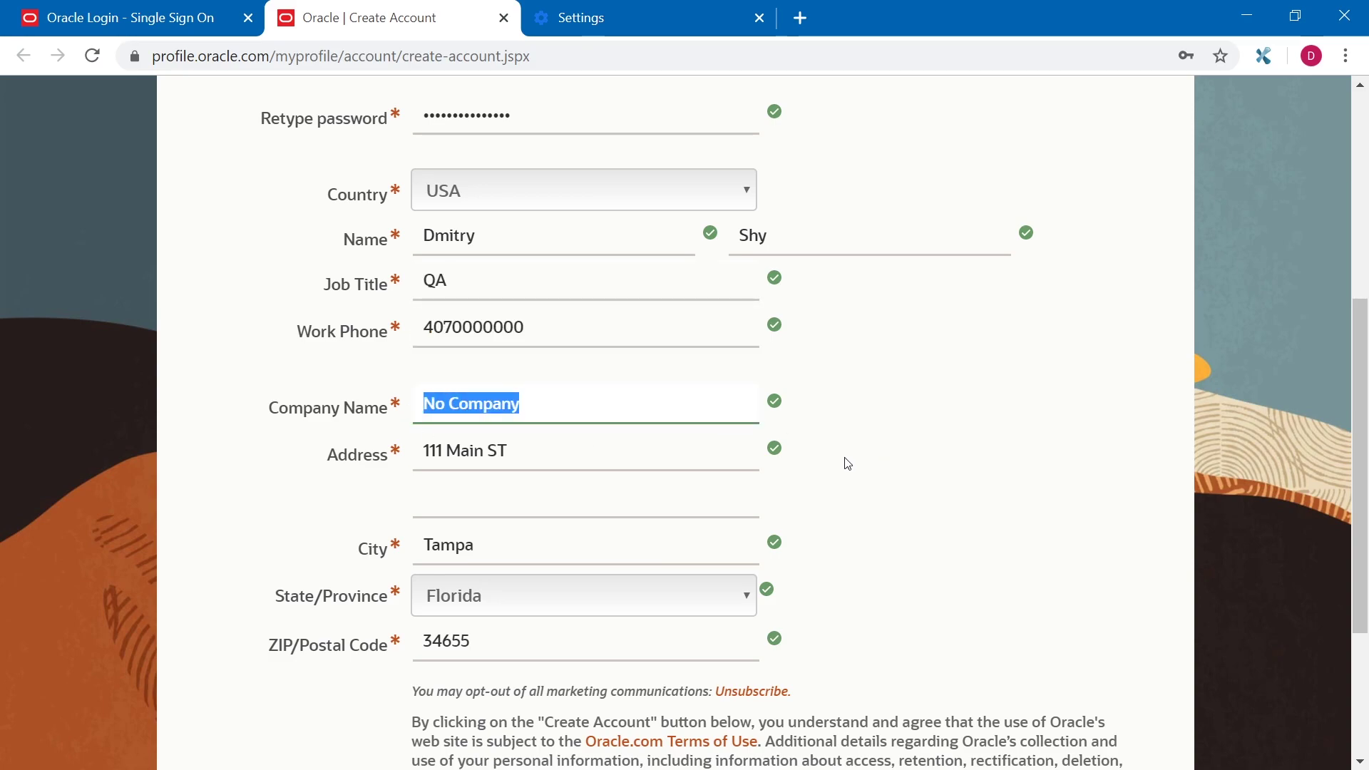
{"action": "left_click", "coordinate": [895, 478]}
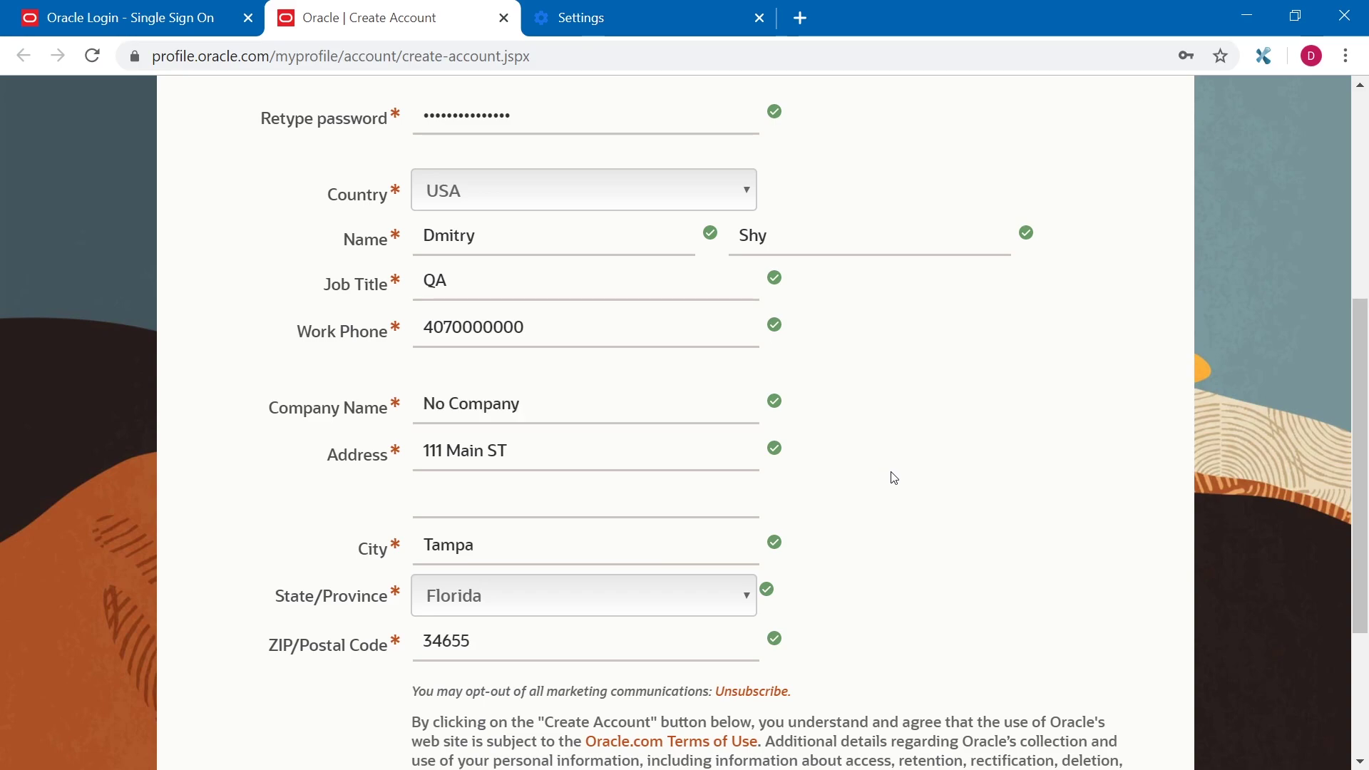
{"action": "scroll", "coordinate": [899, 449], "scroll_direction": "down", "scroll_amount": 3}
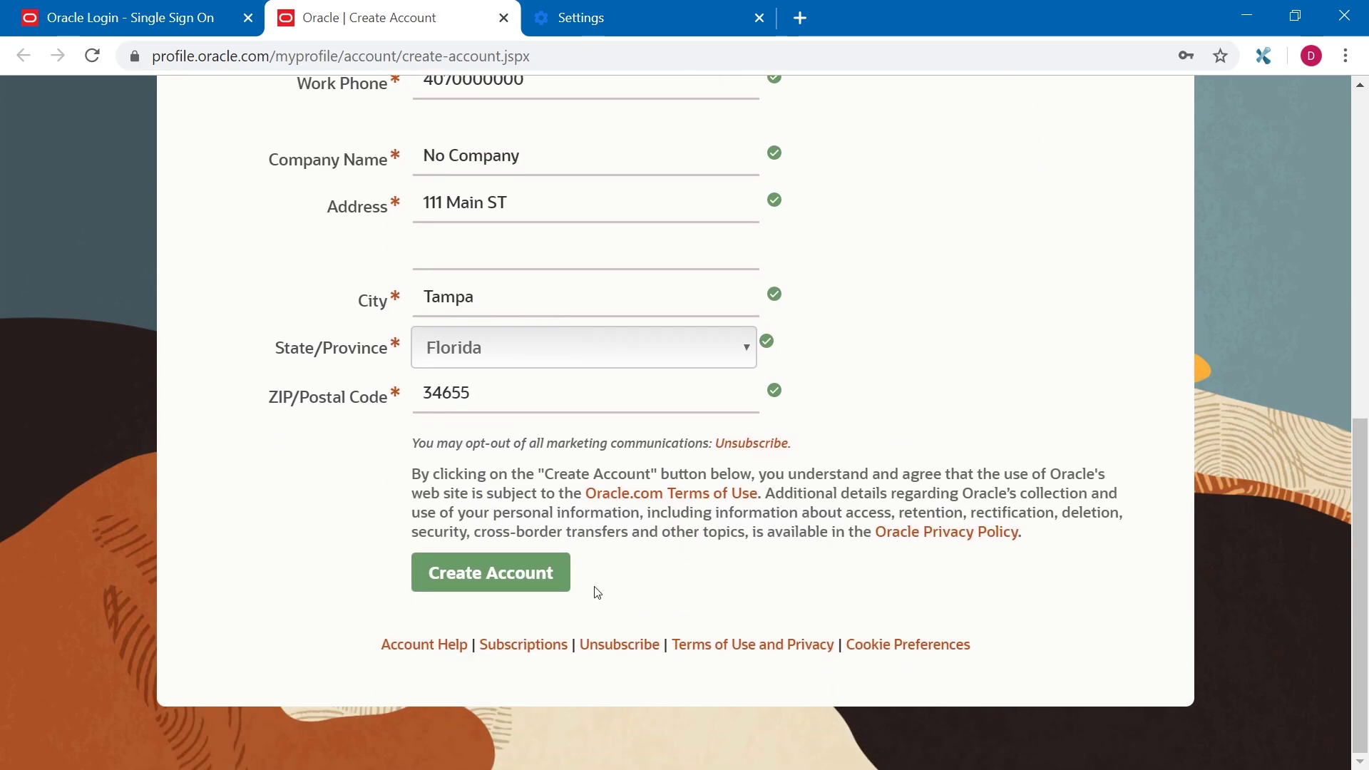
{"action": "left_click", "coordinate": [485, 581]}
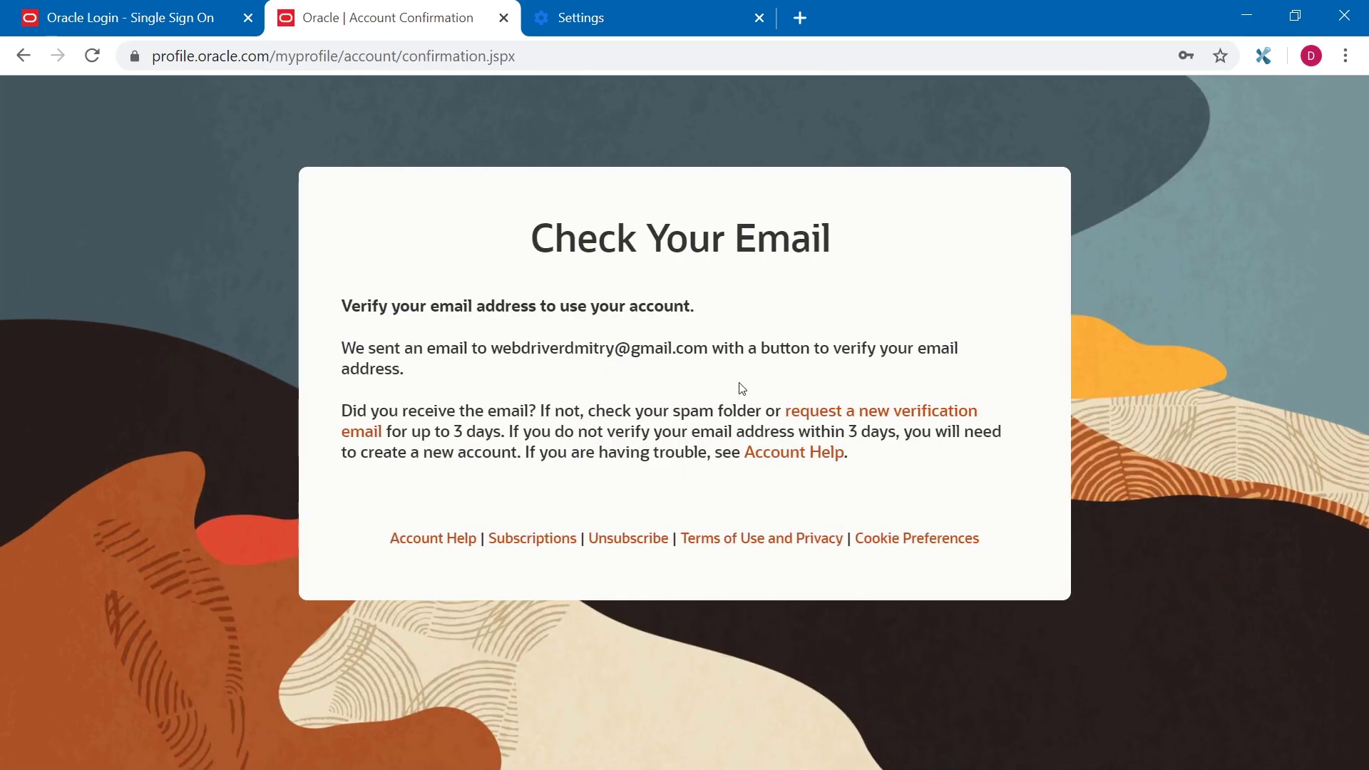
Verify the email in a new tab, sign in to Oracle, and launch the downloaded JDK 11.0.5 installer
{"action": "left_click_drag", "start_coordinate": [492, 353], "coordinate": [710, 351]}
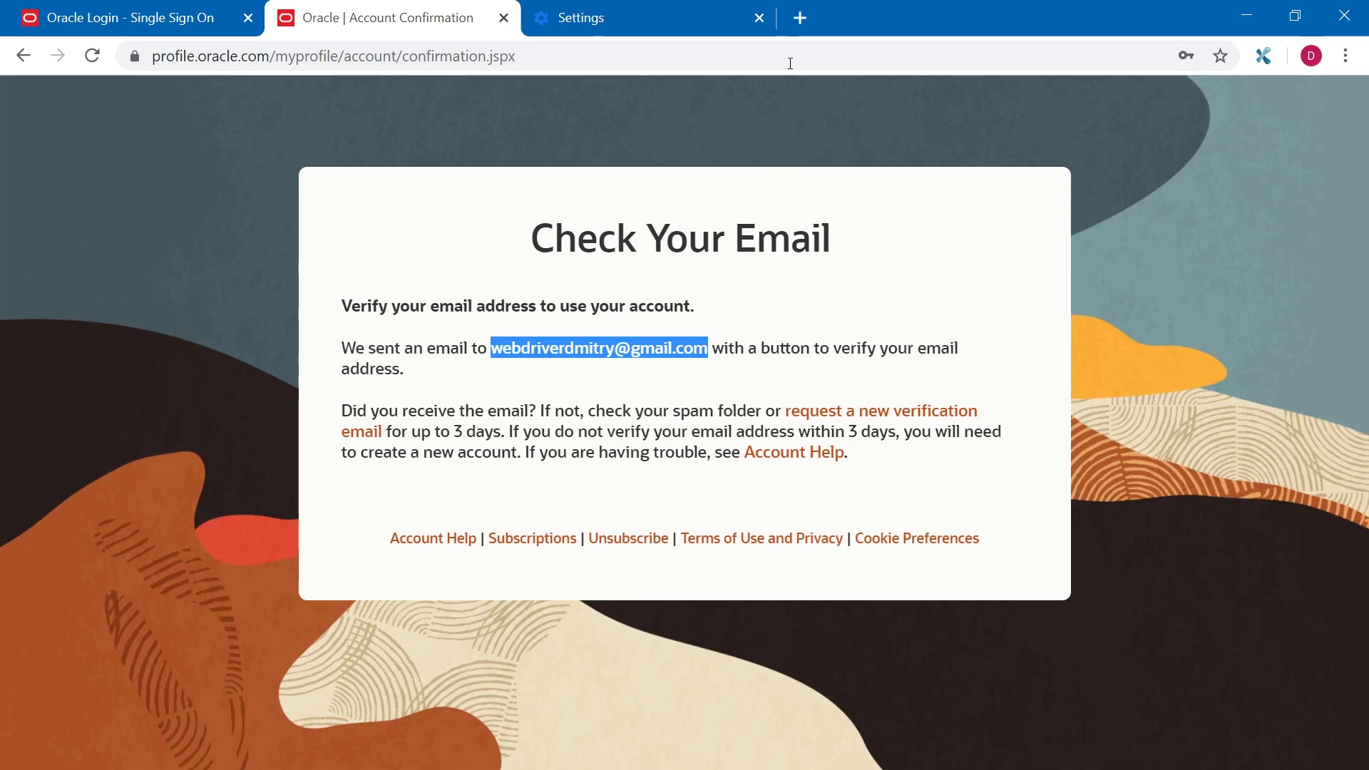
{"action": "left_click", "coordinate": [800, 18]}
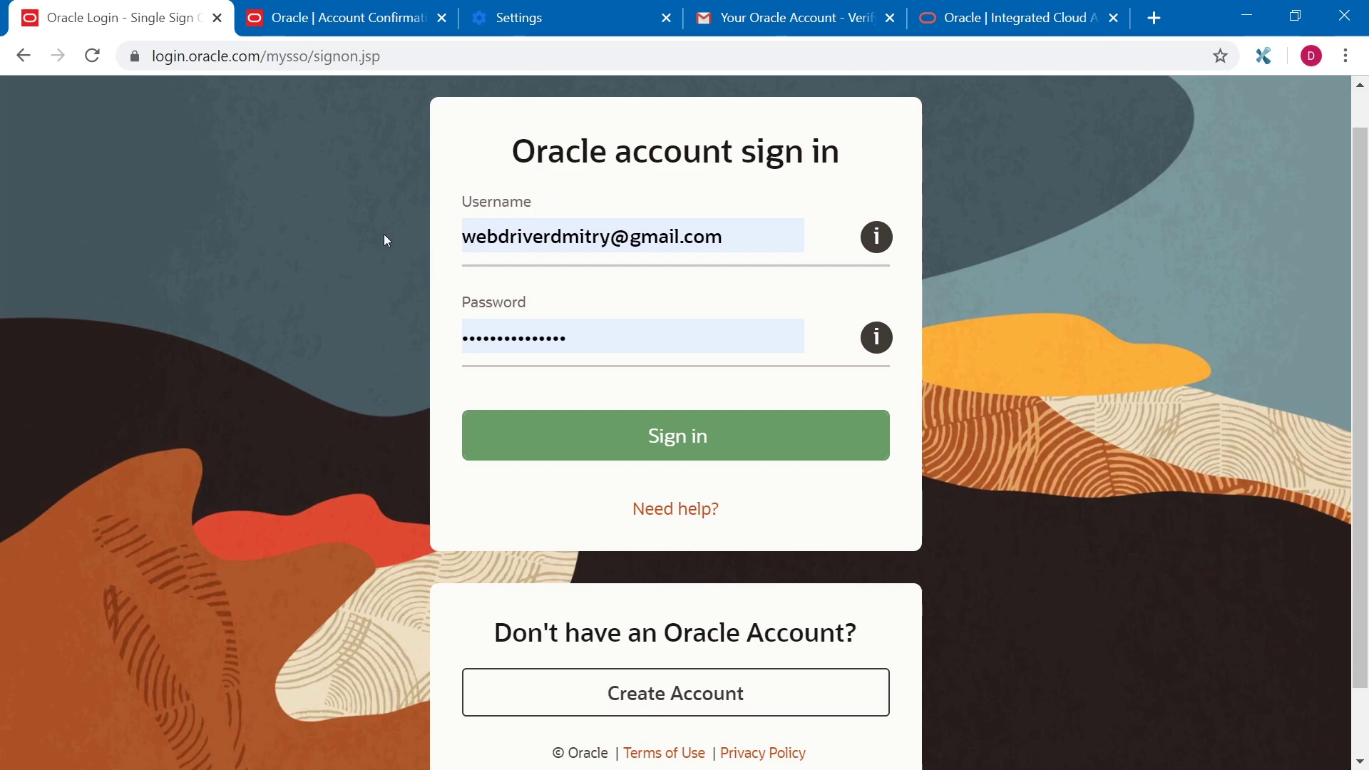
{"action": "left_click", "coordinate": [668, 424]}
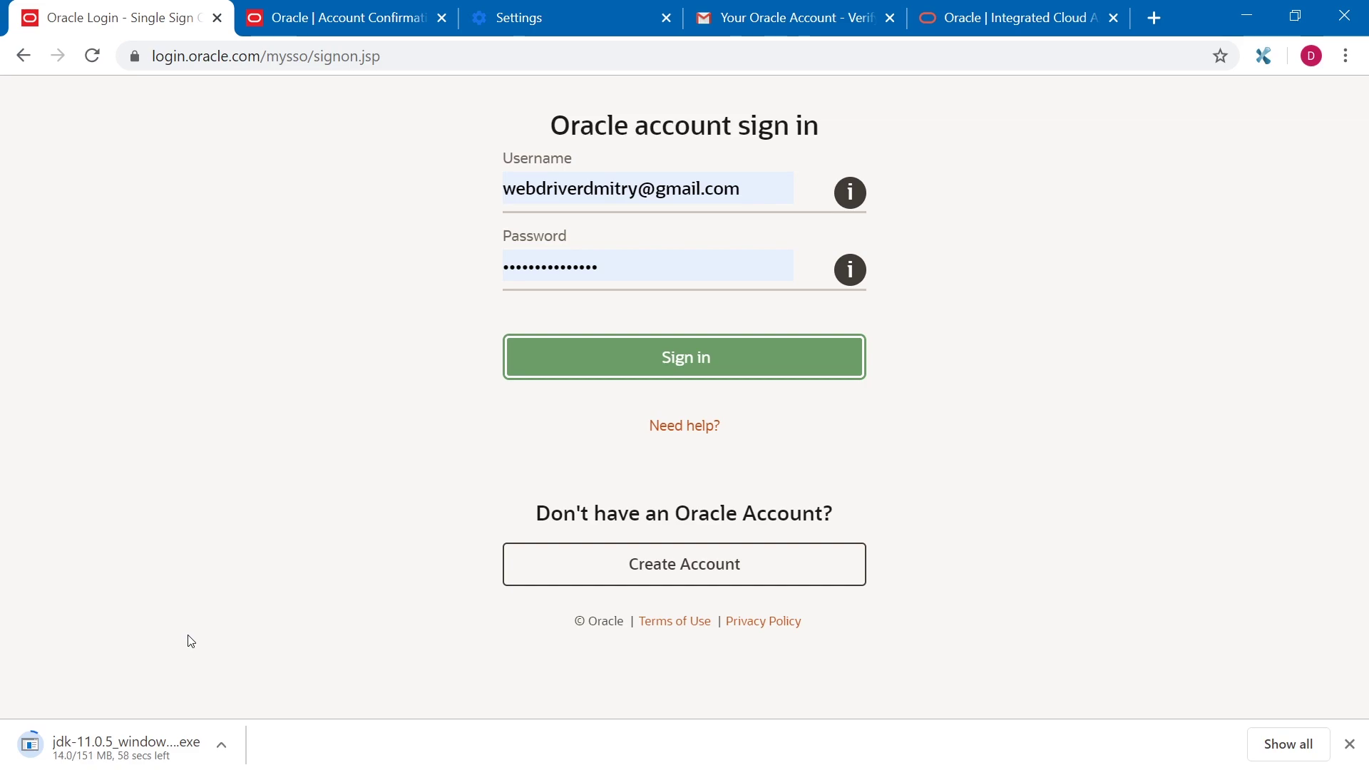
{"action": "left_click", "coordinate": [1020, 384]}
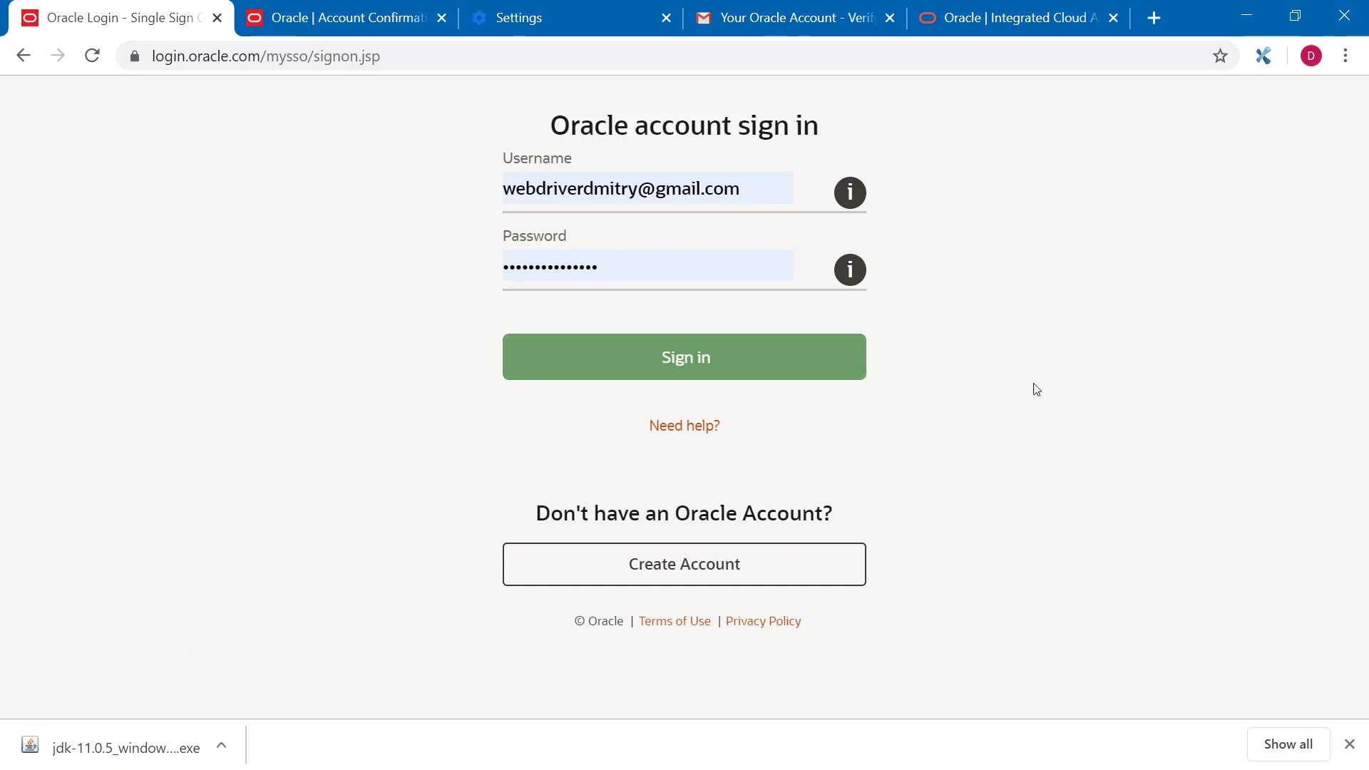
{"action": "left_click", "coordinate": [131, 762]}
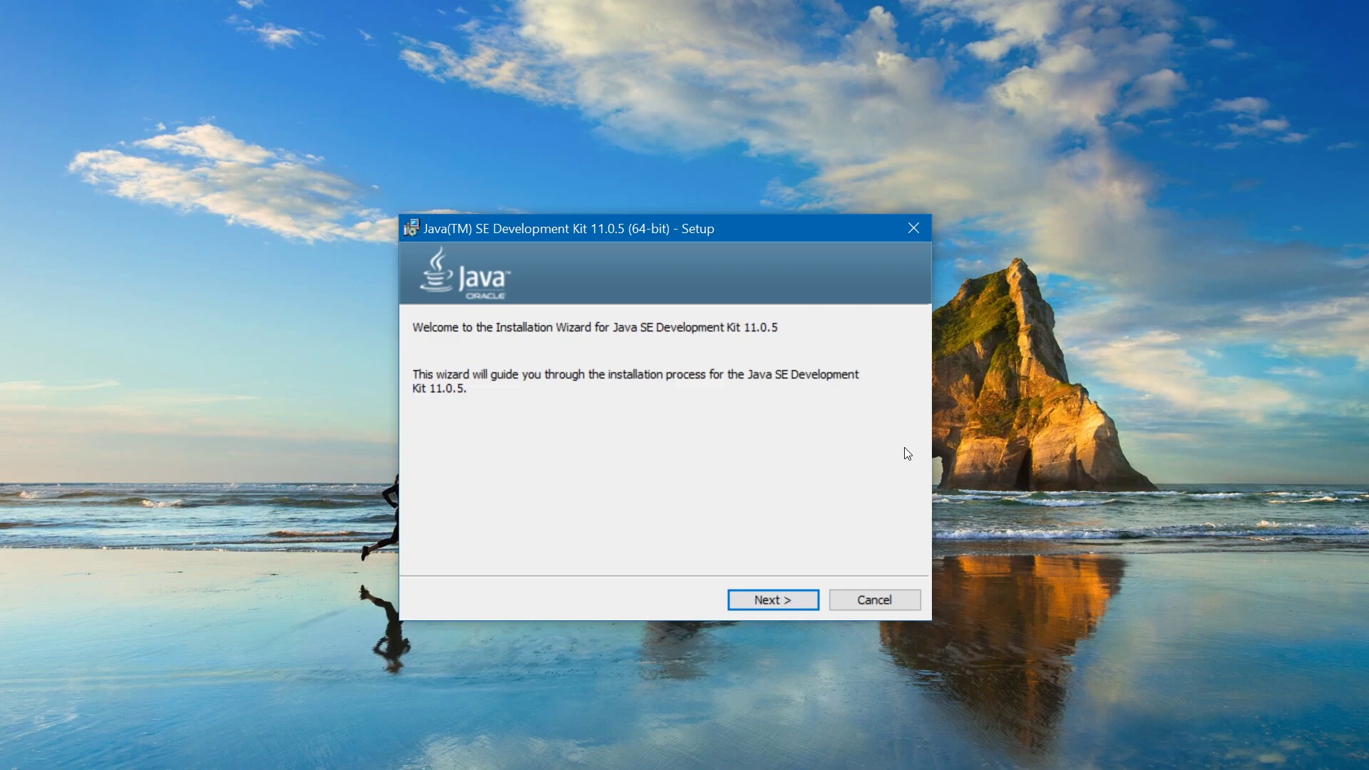
Install JDK 11.0.5 with default features into C:\Program Files\Java\jdk-11.0.5
{"action": "left_click", "coordinate": [774, 602]}
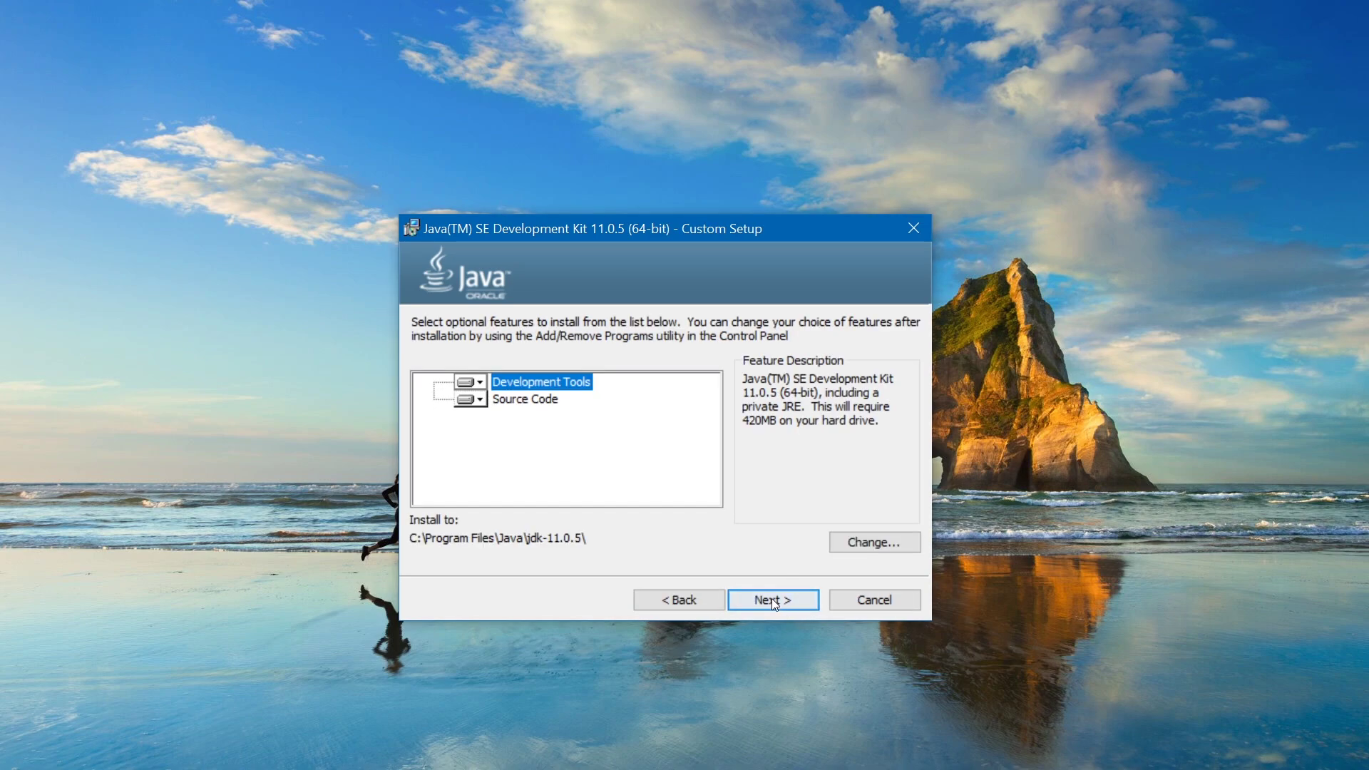
{"action": "left_click", "coordinate": [769, 599]}
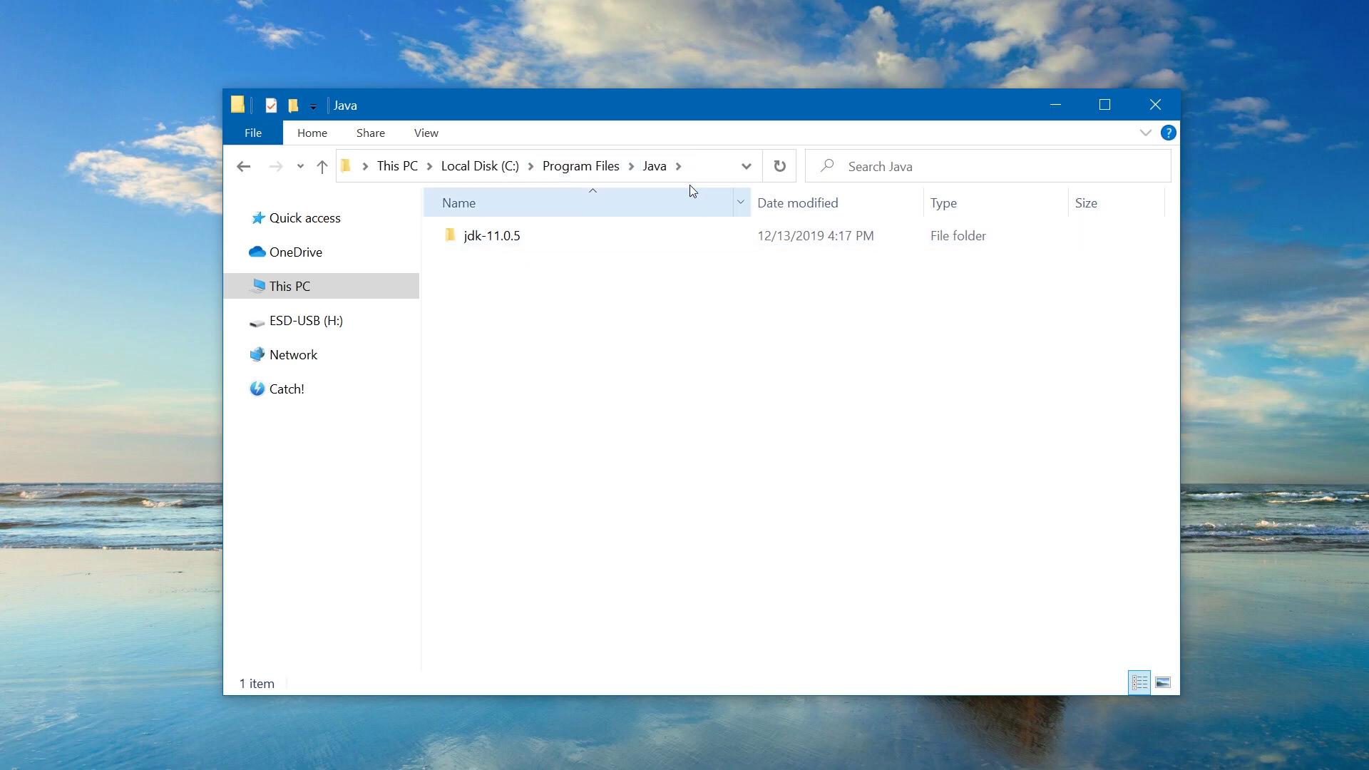
Open the jdk-11.0.5 folder to view its bin, conf, lib and other contents
{"action": "double_click", "coordinate": [492, 241]}
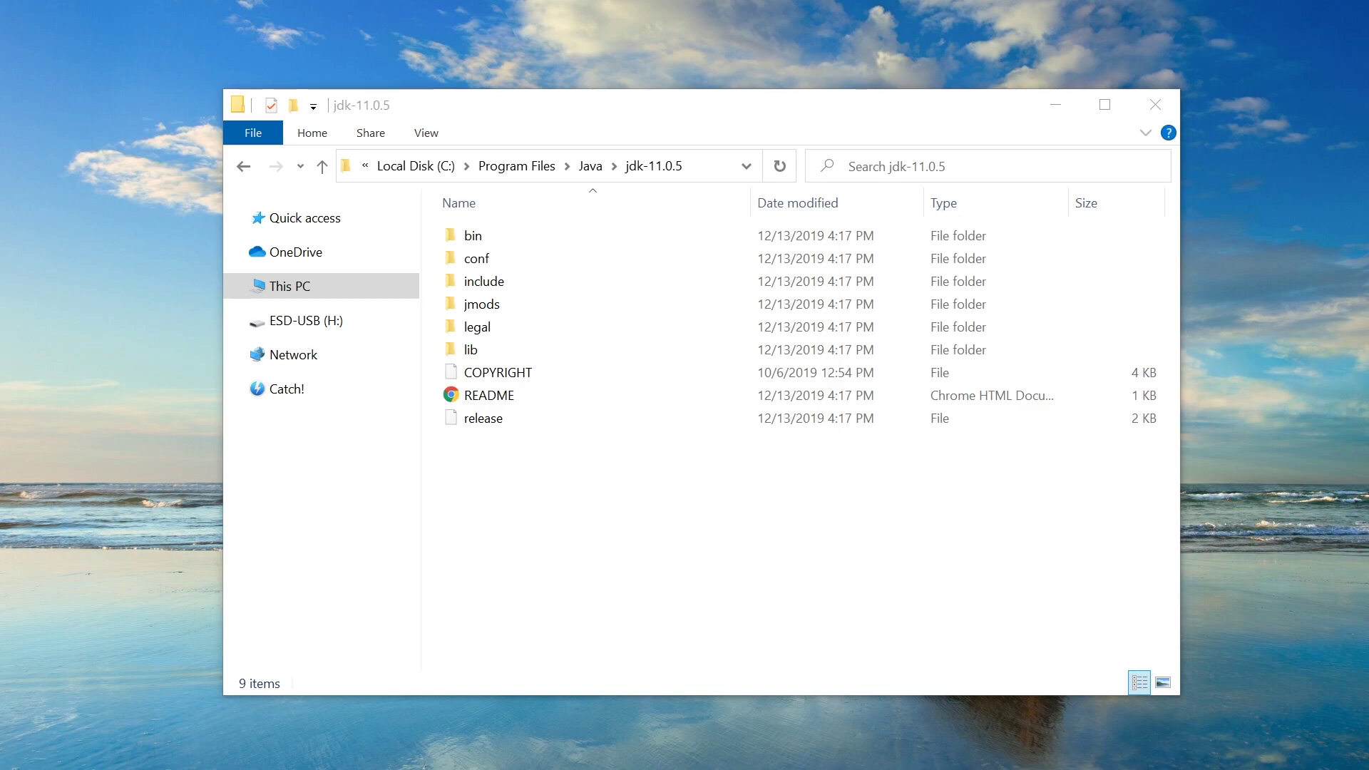
Run sysdm.cpl and open Environment Variables from the Advanced tab of System Properties
{"action": "key", "text": "super+r"}
{"action": "left_click_drag", "start_coordinate": [645, 328], "coordinate": [679, 295]}
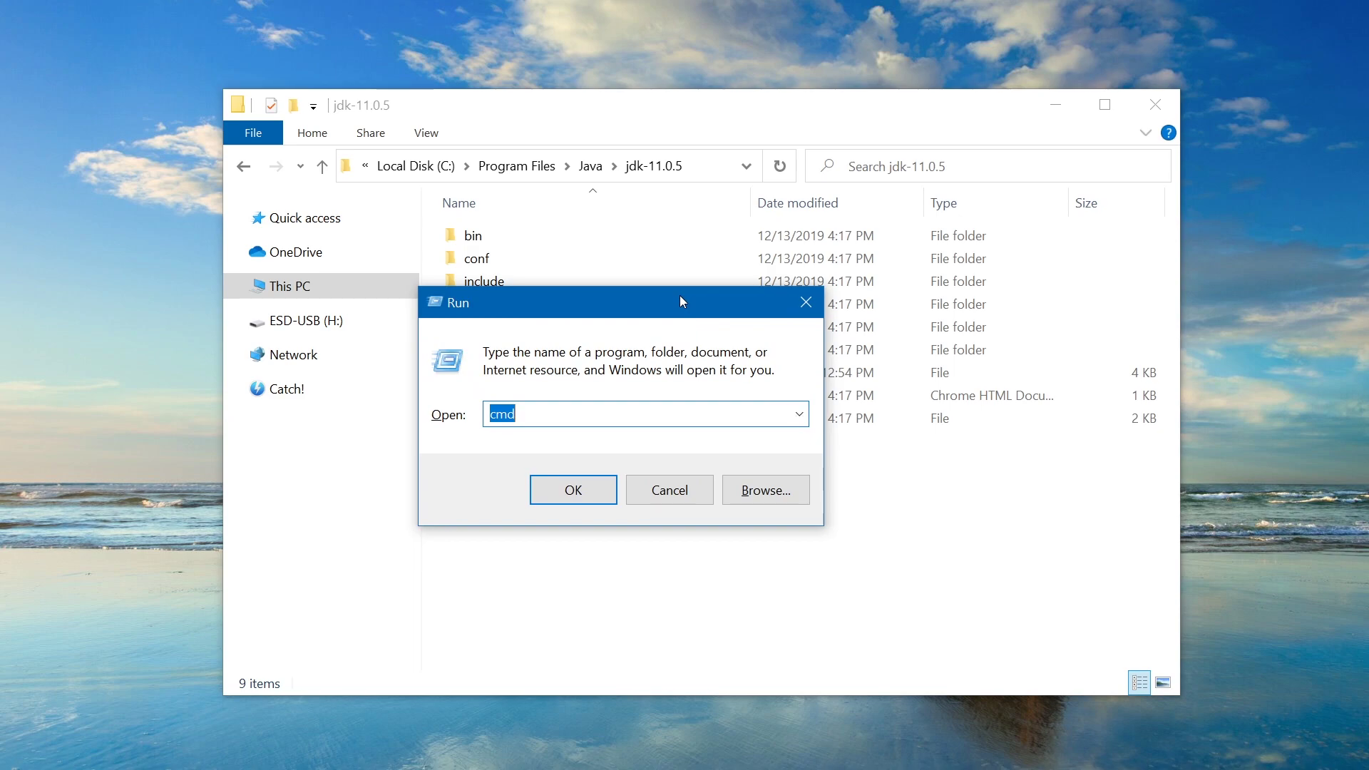
{"action": "type", "text": "sysdm.cpl"}
{"action": "left_click", "coordinate": [574, 491]}
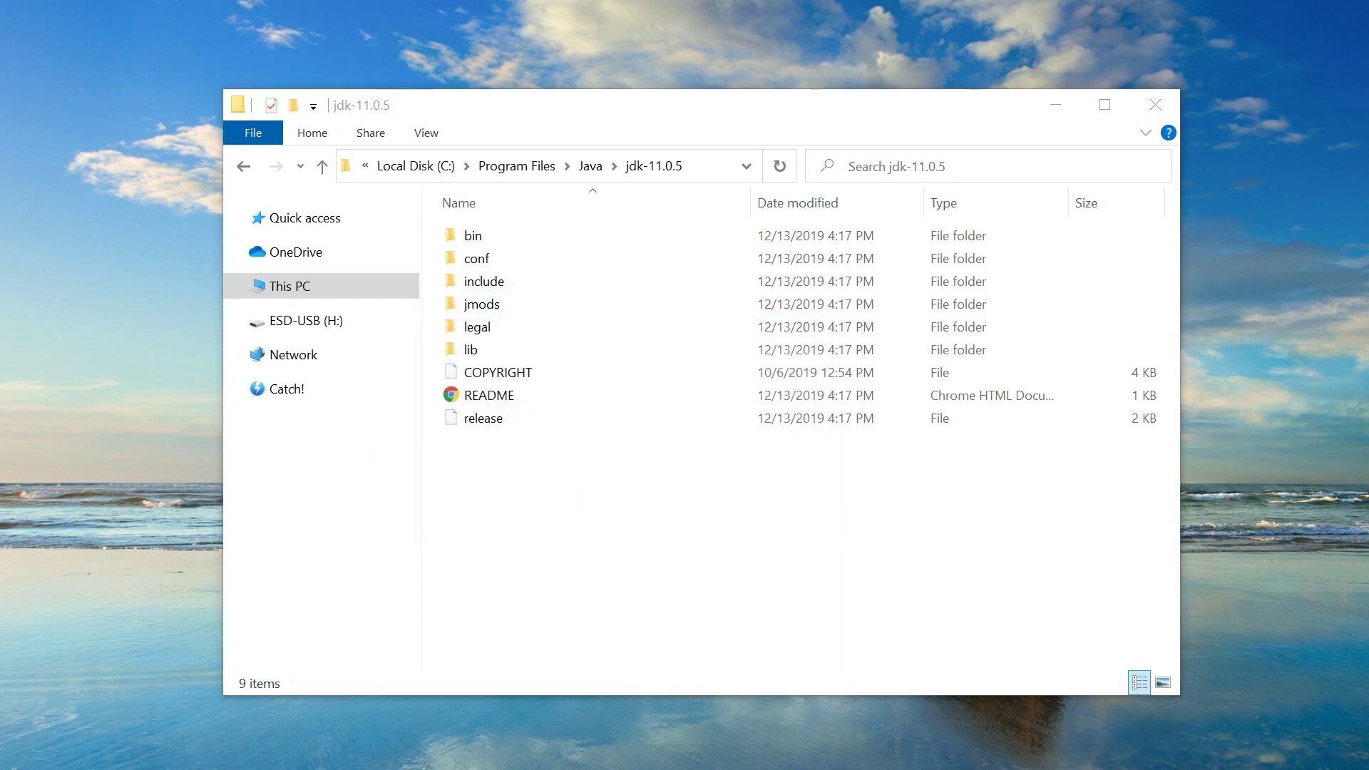
{"action": "left_click_drag", "start_coordinate": [790, 202], "coordinate": [860, 174]}
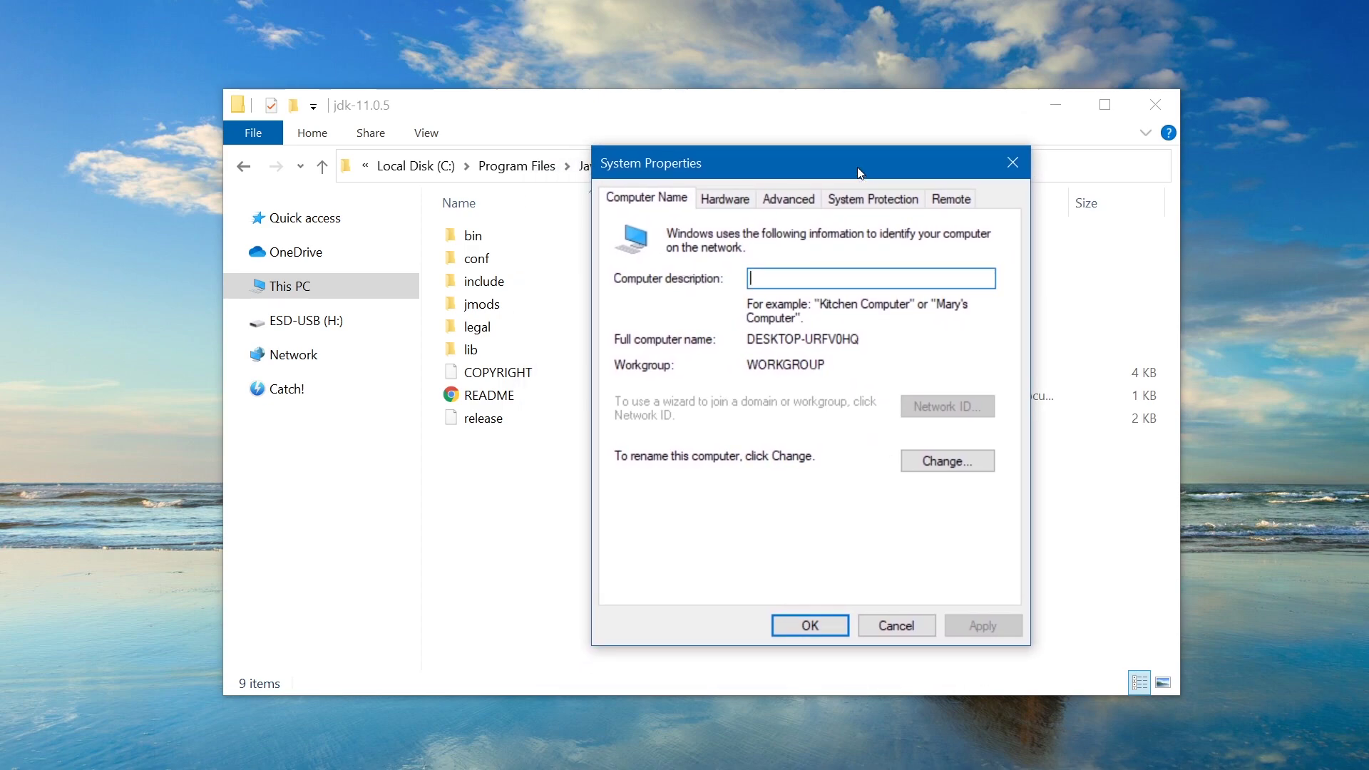
{"action": "left_click", "coordinate": [790, 202]}
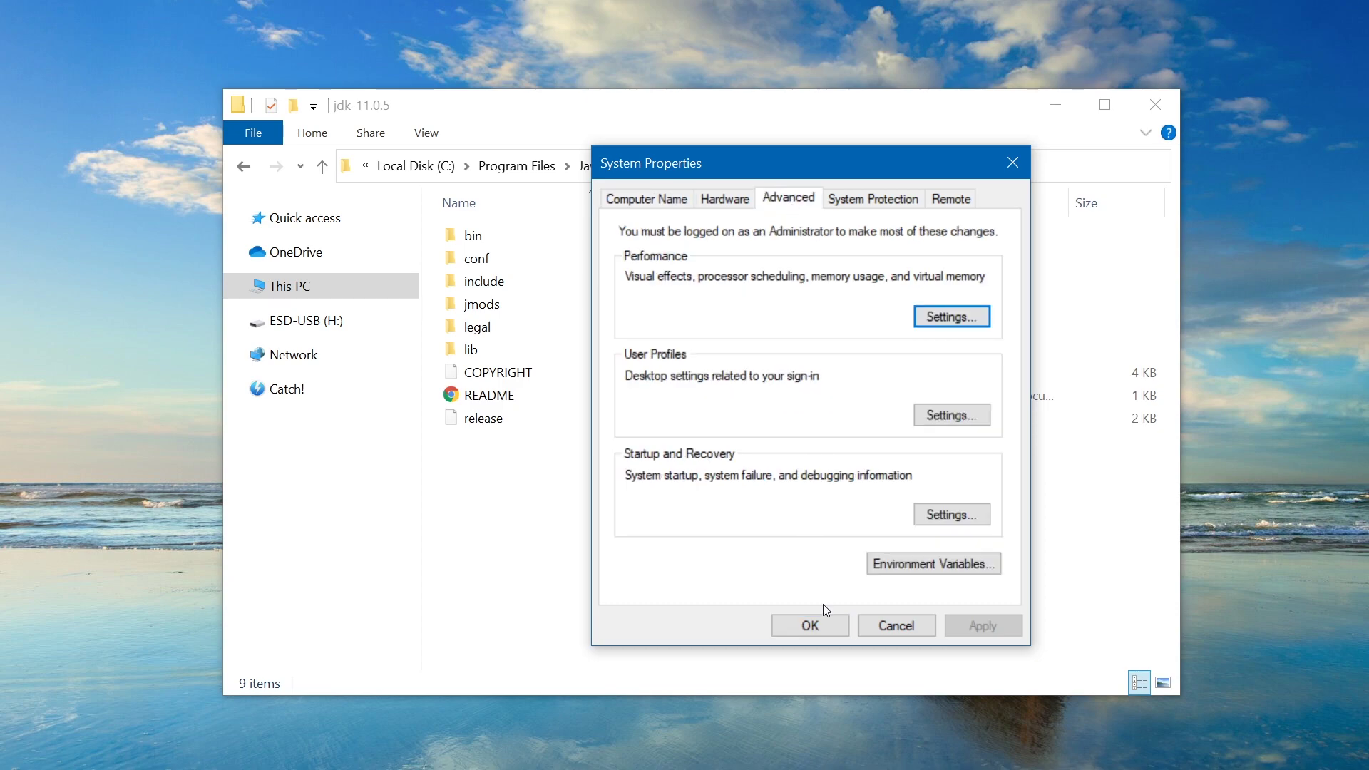
{"action": "left_click", "coordinate": [924, 564]}
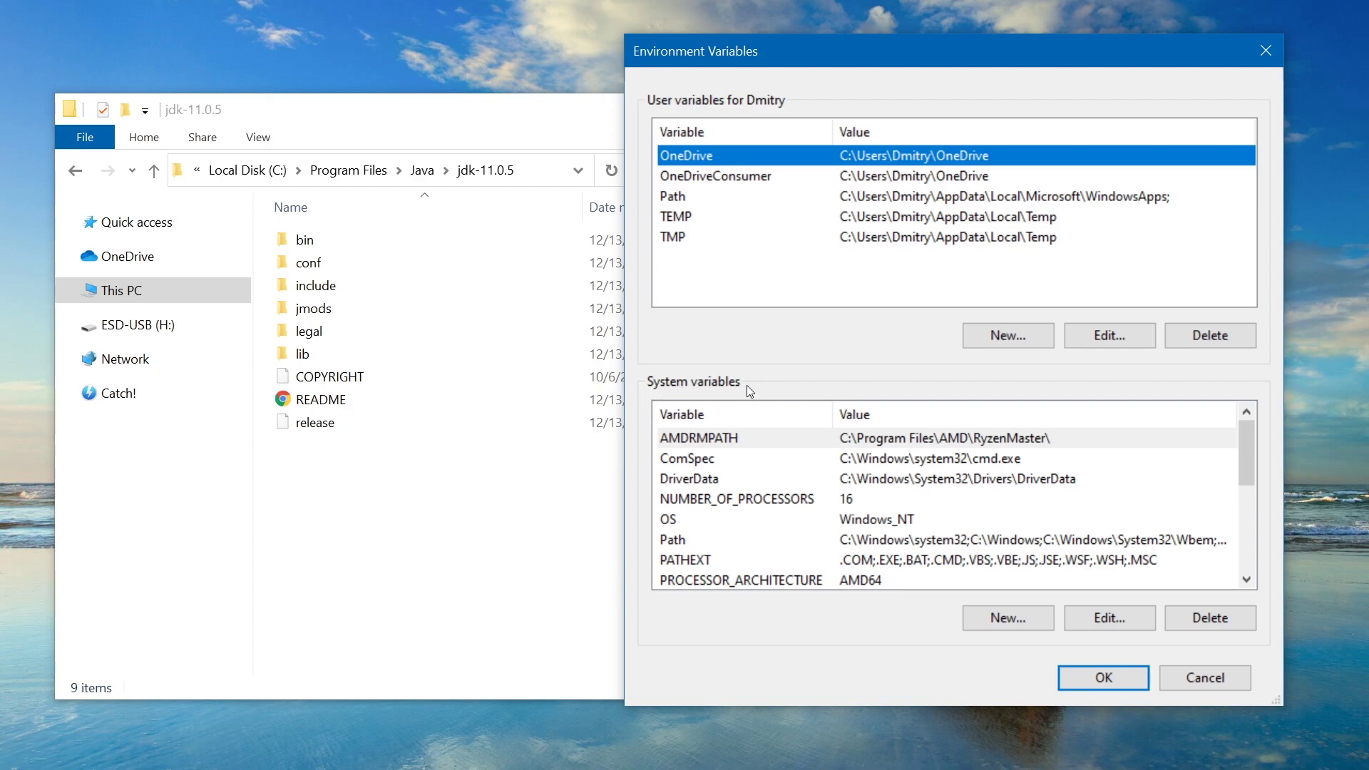
Create system variable JAVA_HOME with value C:\Program Files\Java\jdk-11.0.5, copied from Explorer's address bar
{"action": "left_click", "coordinate": [671, 540]}
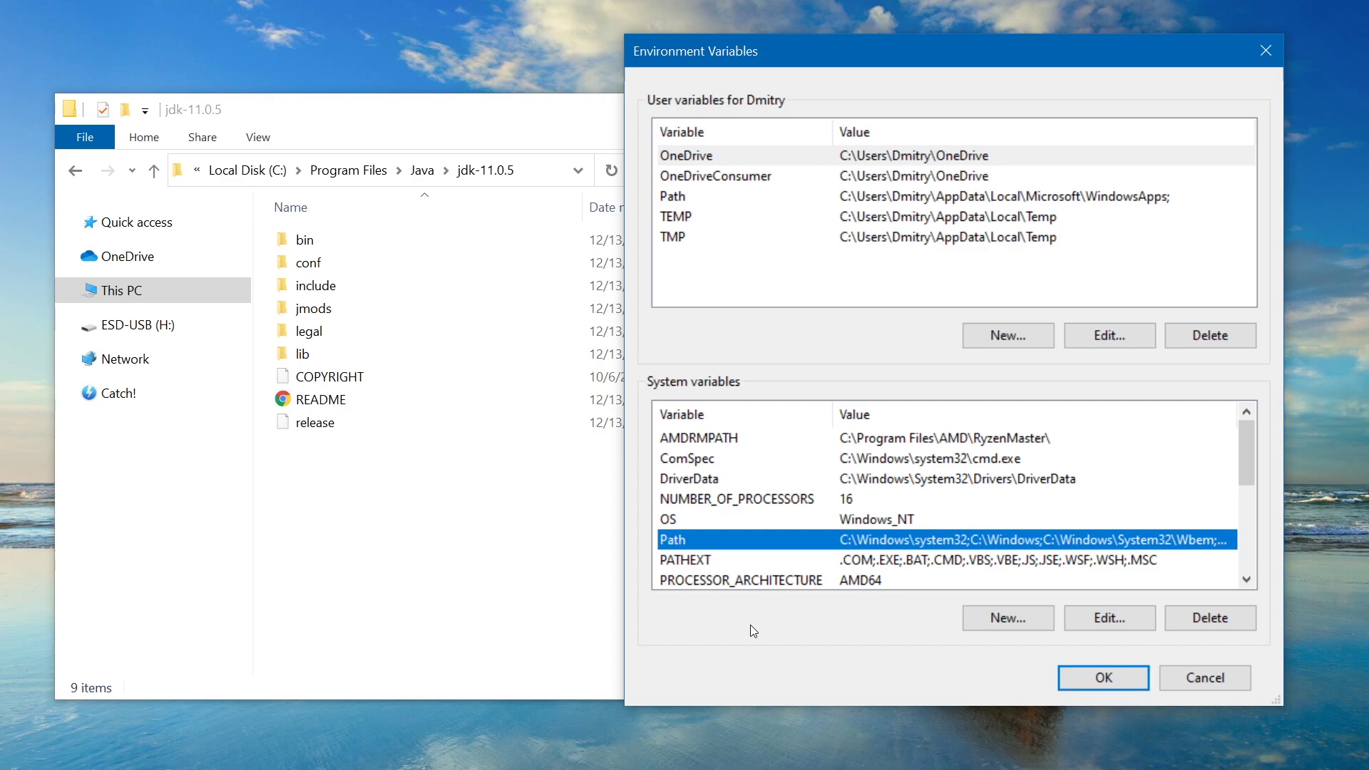
{"action": "left_click", "coordinate": [1008, 620]}
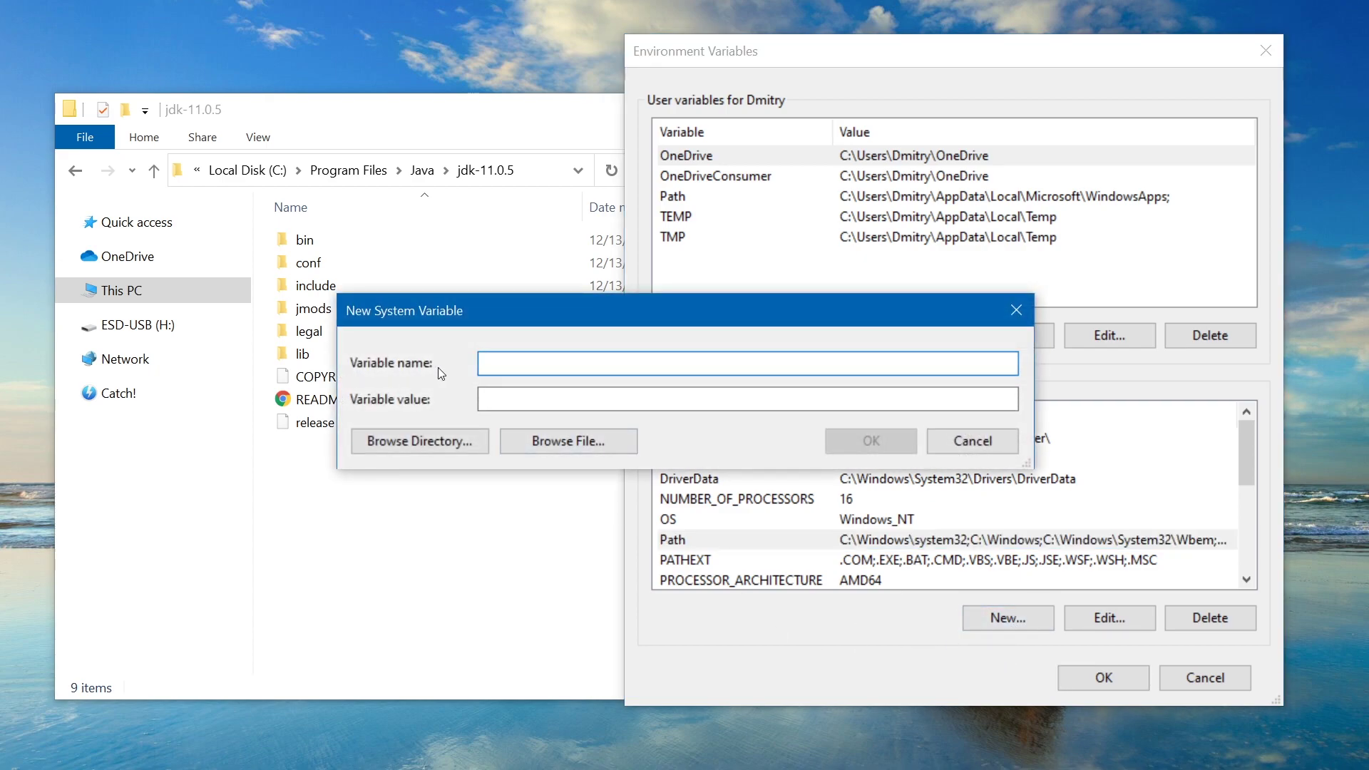
{"action": "type", "text": "JAVA_HOME"}
{"action": "left_click", "coordinate": [542, 285]}
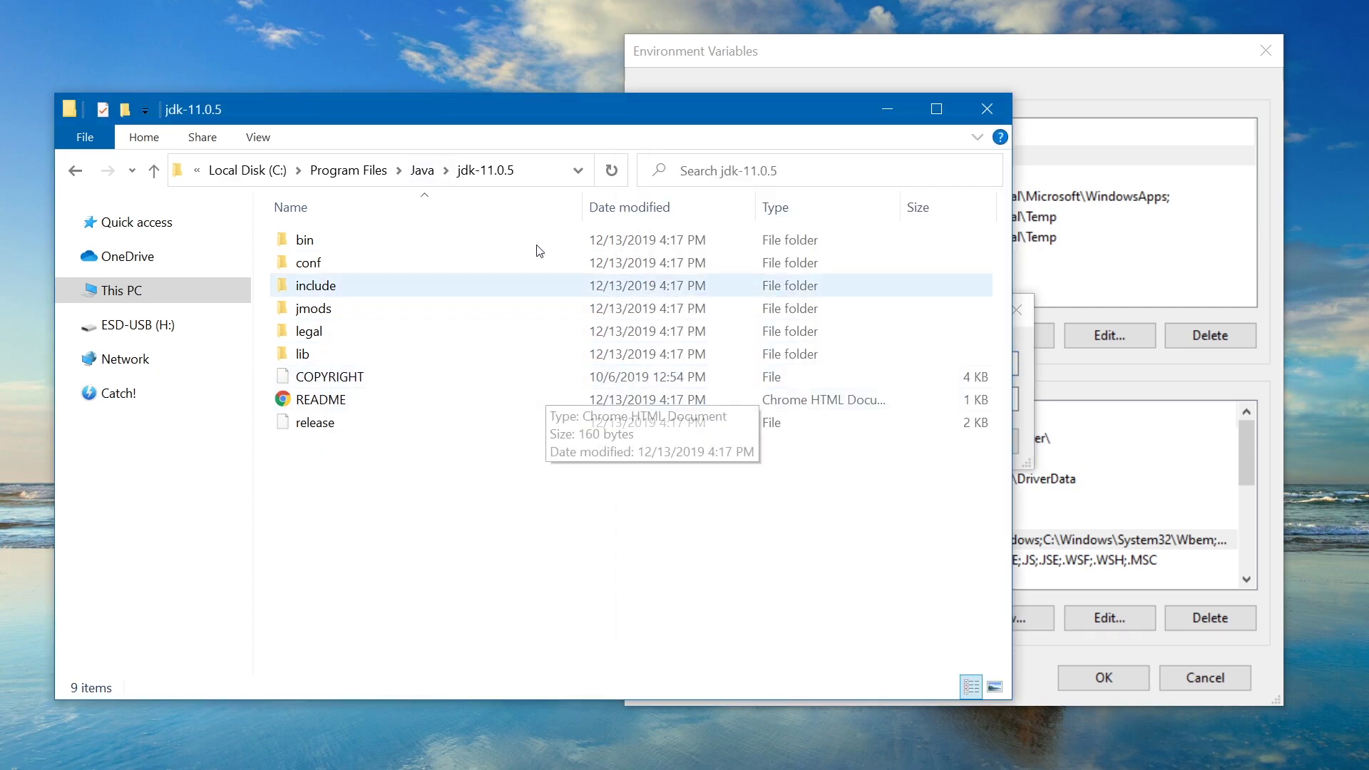
{"action": "left_click", "coordinate": [534, 172]}
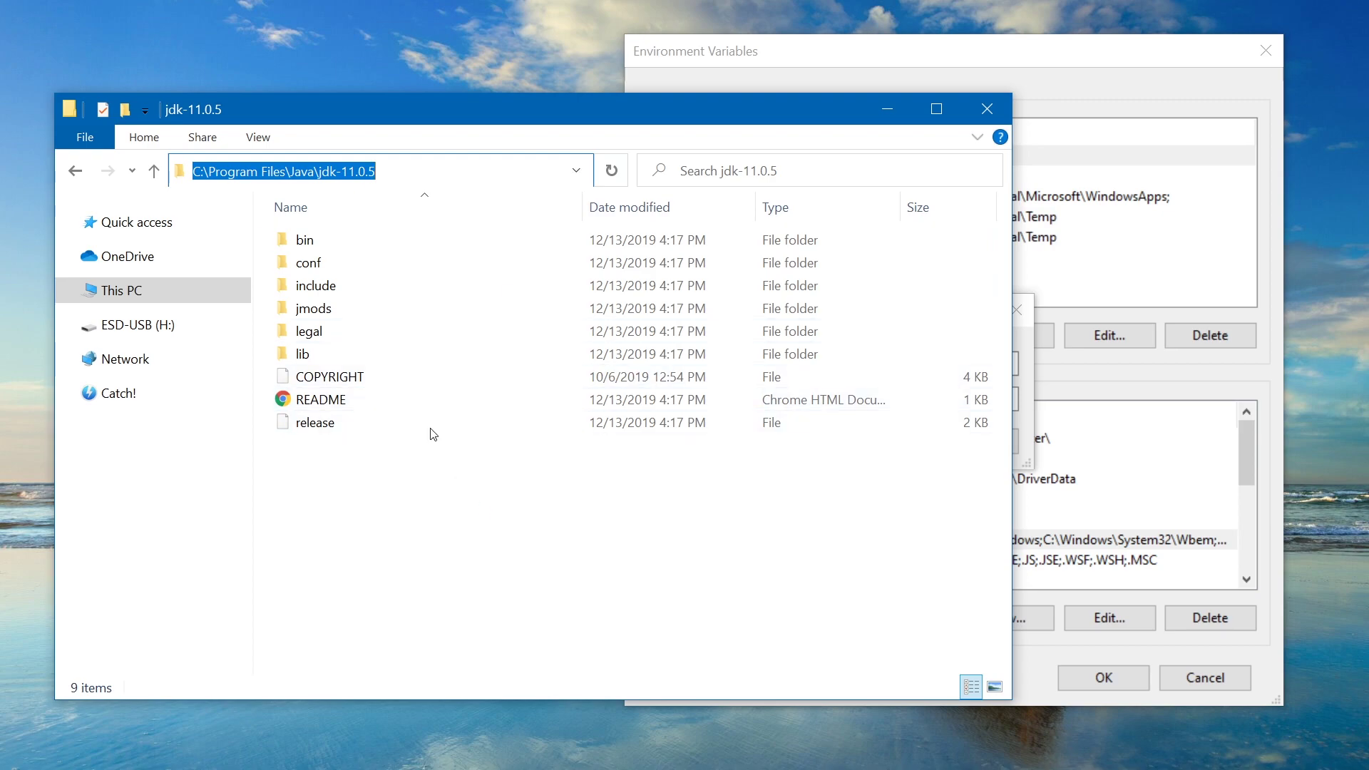
{"action": "left_click_drag", "start_coordinate": [438, 170], "coordinate": [157, 172]}
{"action": "key", "text": "ctrl+c"}
{"action": "left_click", "coordinate": [888, 109]}
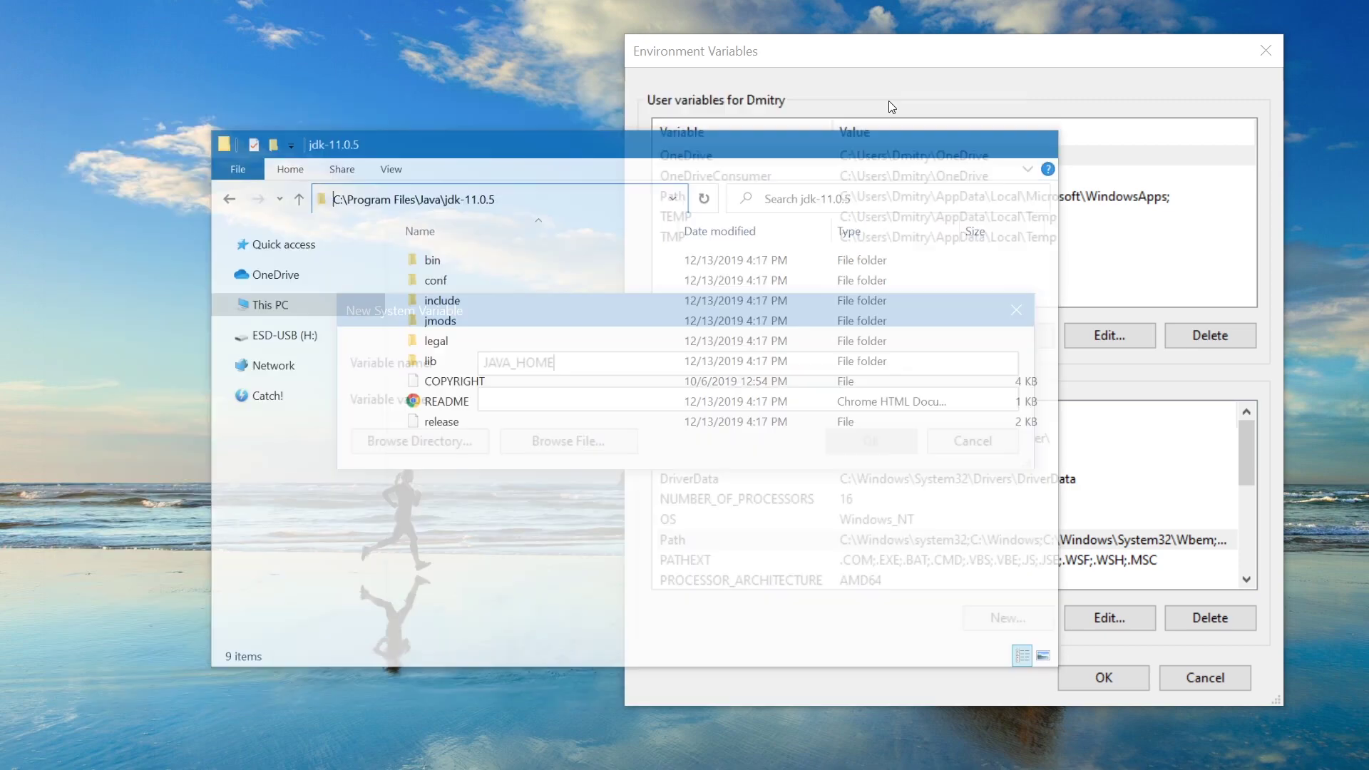
{"action": "left_click", "coordinate": [606, 400]}
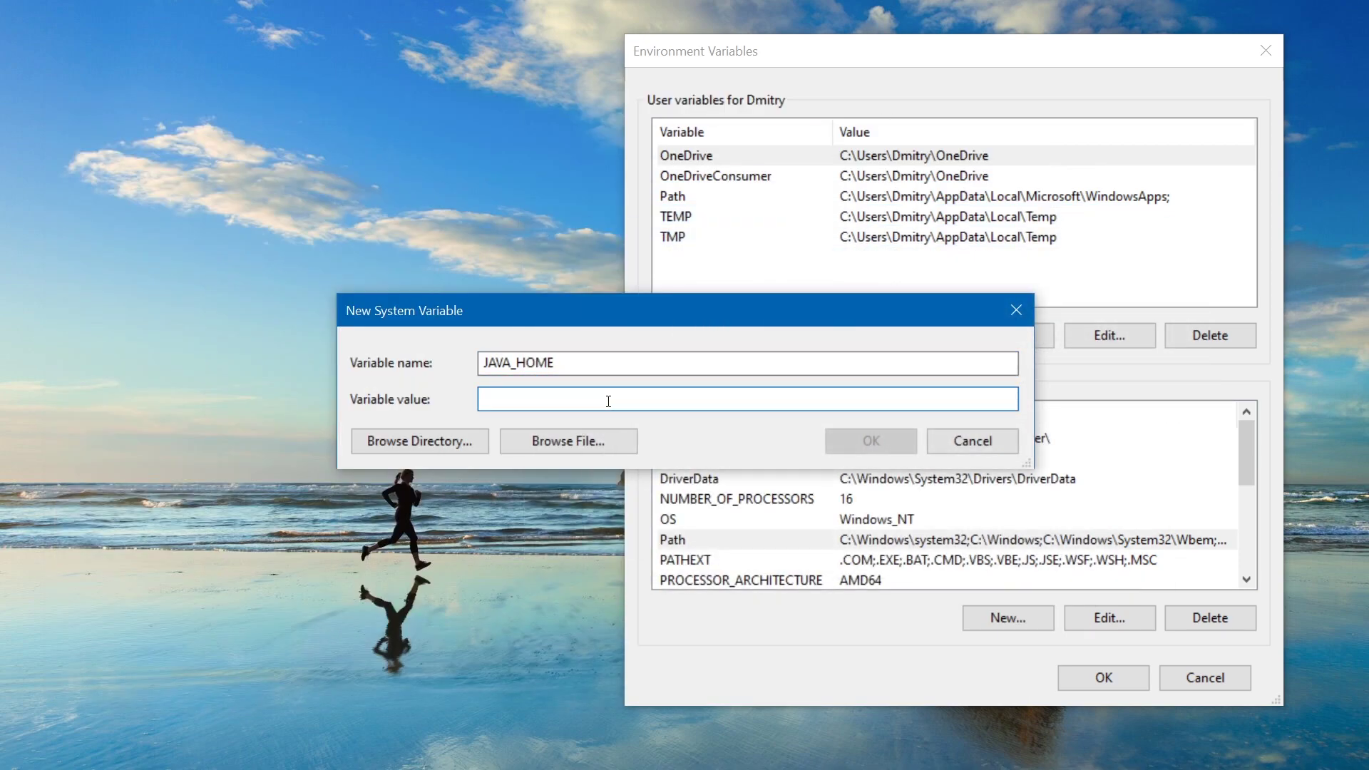
{"action": "key", "text": "ctrl+v"}
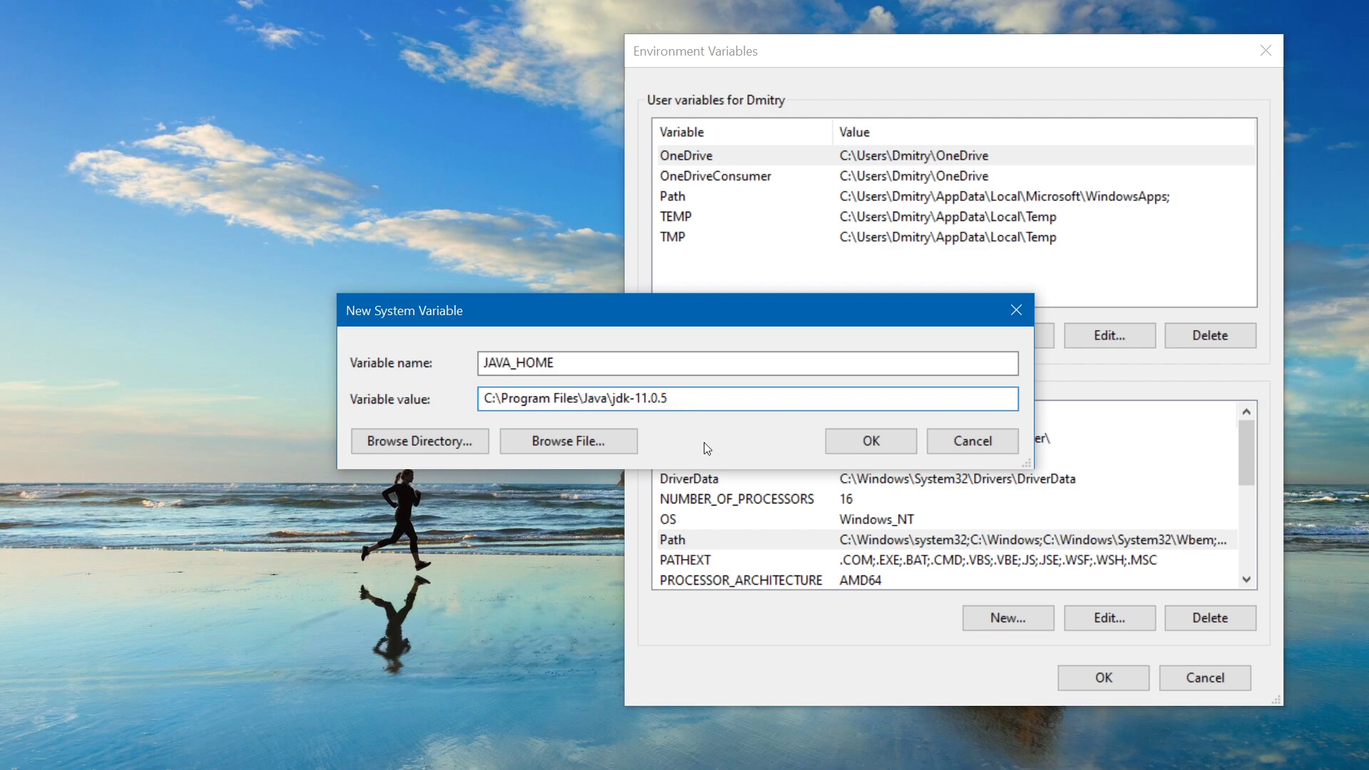
{"action": "left_click", "coordinate": [871, 440]}
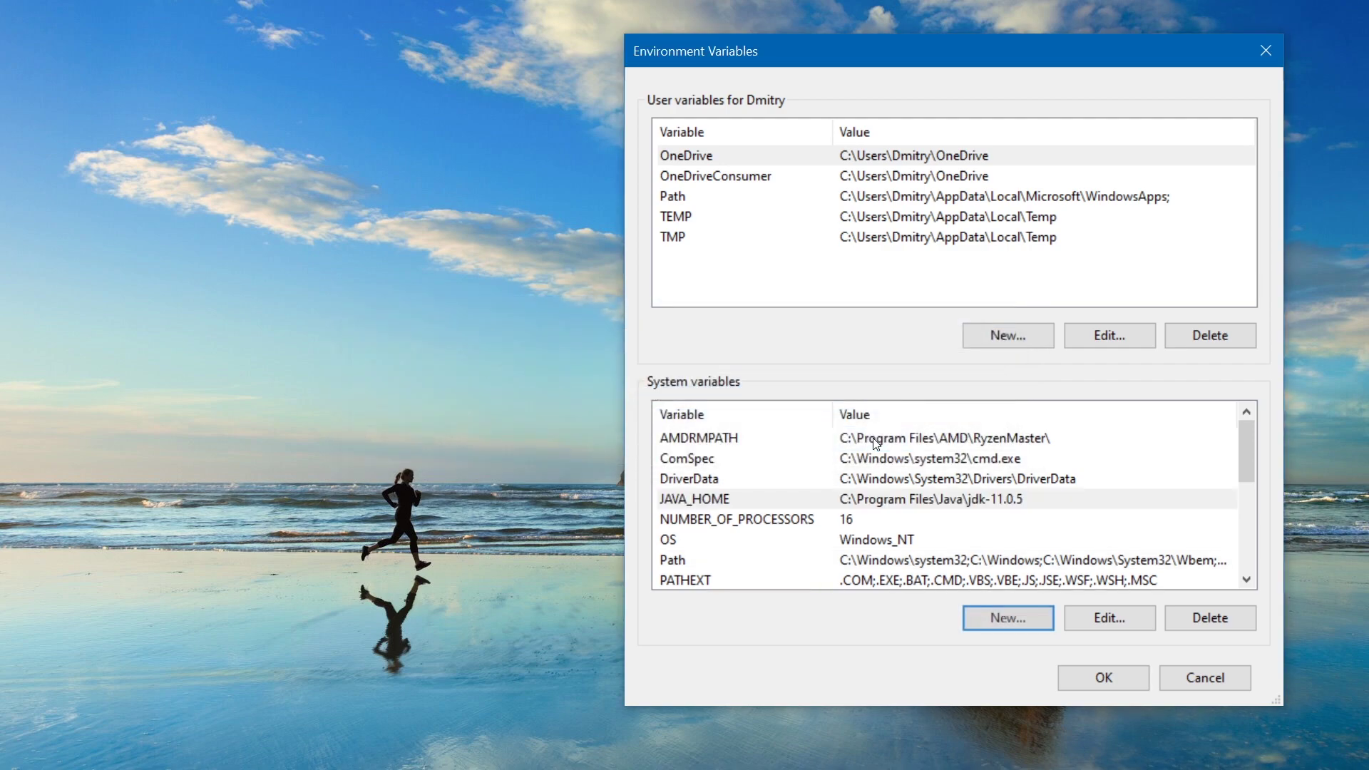
Edit the system Path variable and add a new %JAVA_HOME% entry to its list
{"action": "left_click", "coordinate": [713, 503]}
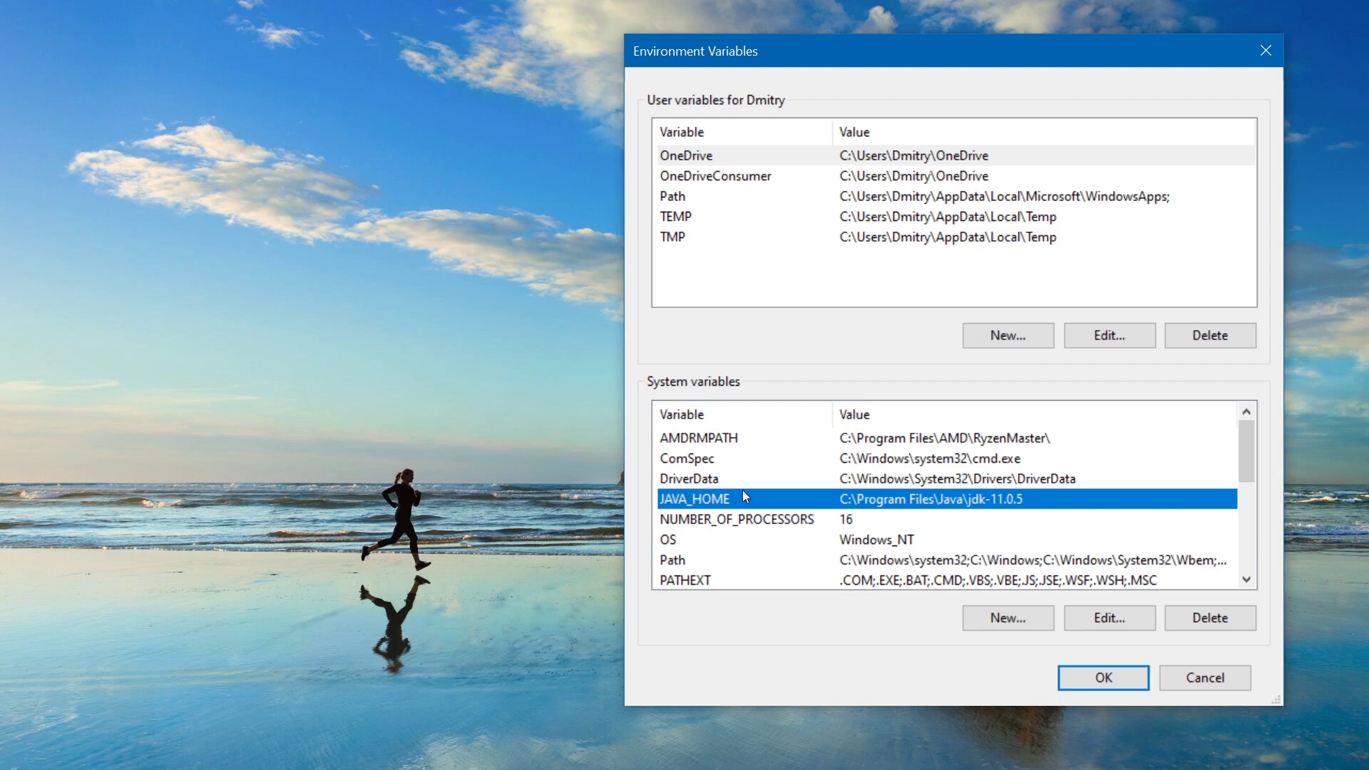
{"action": "left_click", "coordinate": [675, 562]}
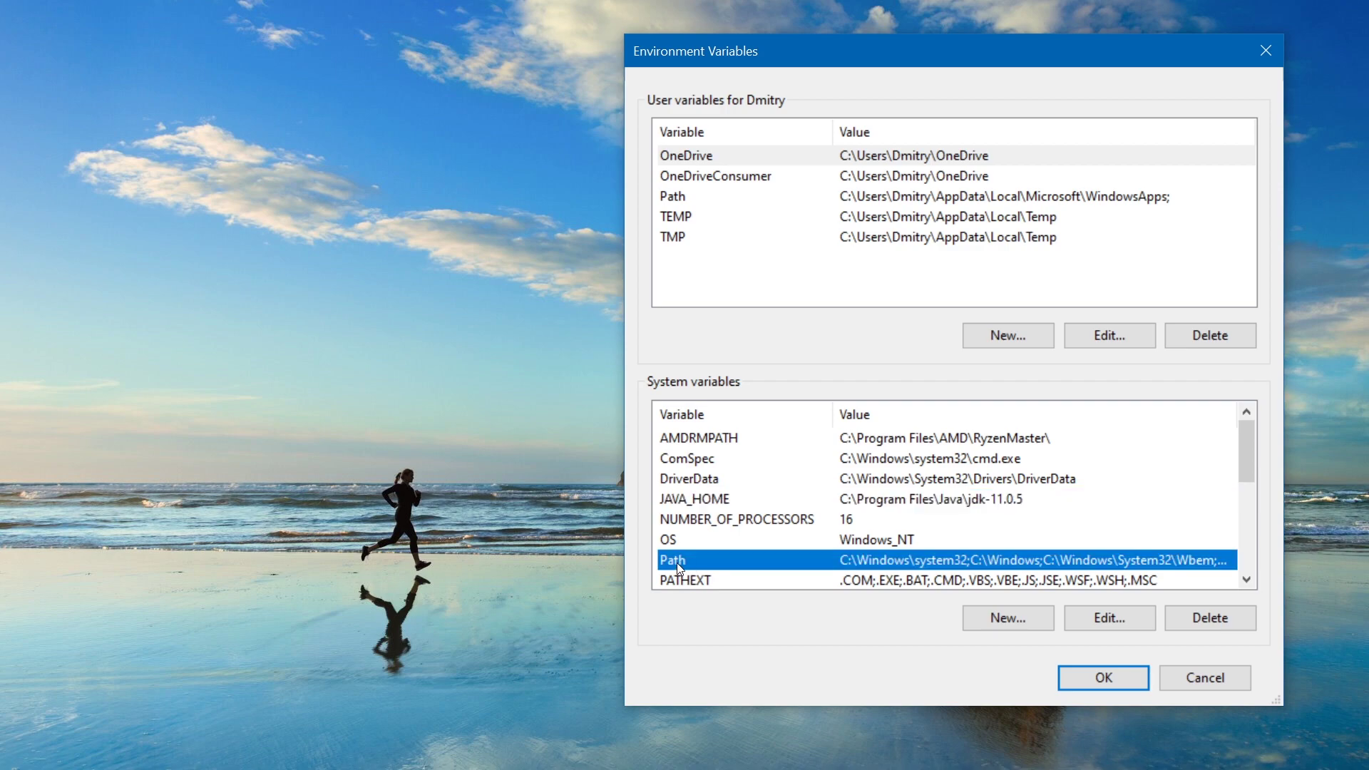
{"action": "left_click", "coordinate": [1110, 617]}
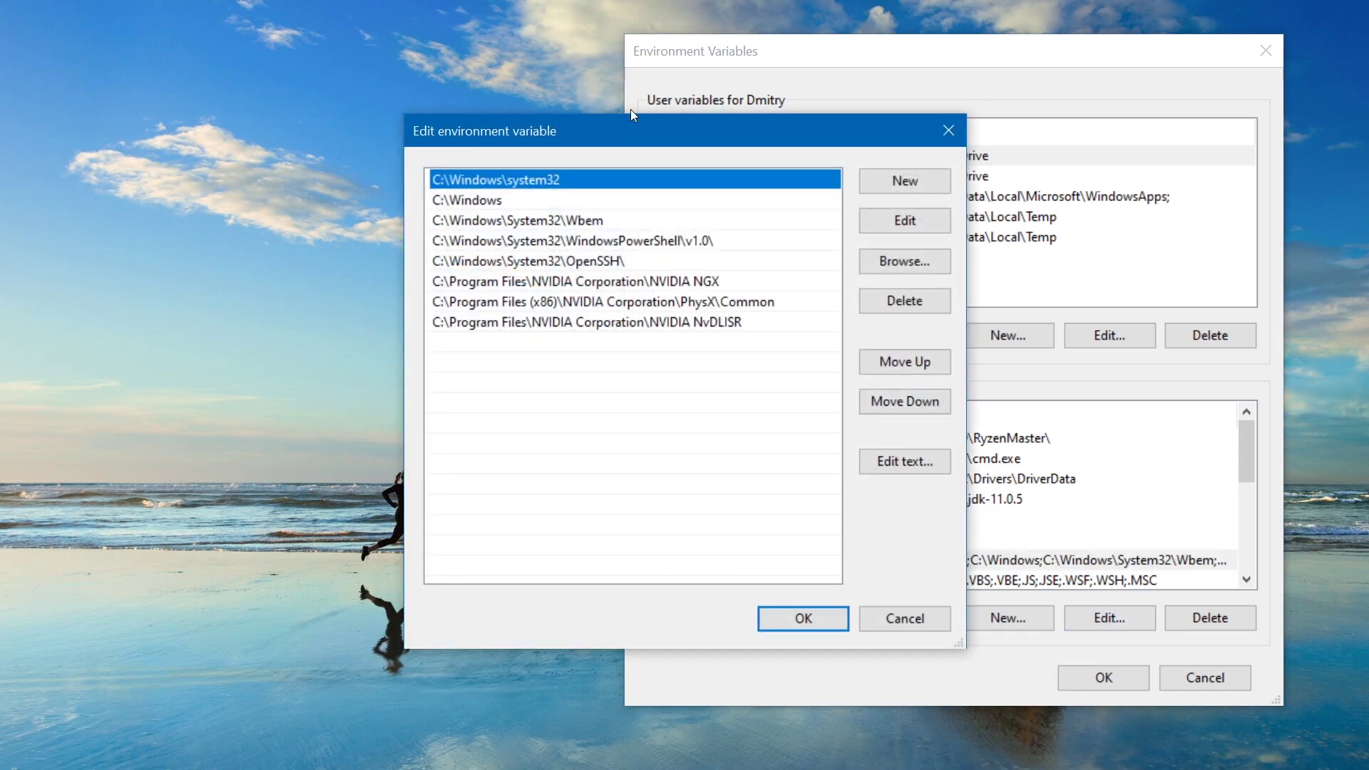
{"action": "left_click_drag", "start_coordinate": [774, 130], "coordinate": [417, 126]}
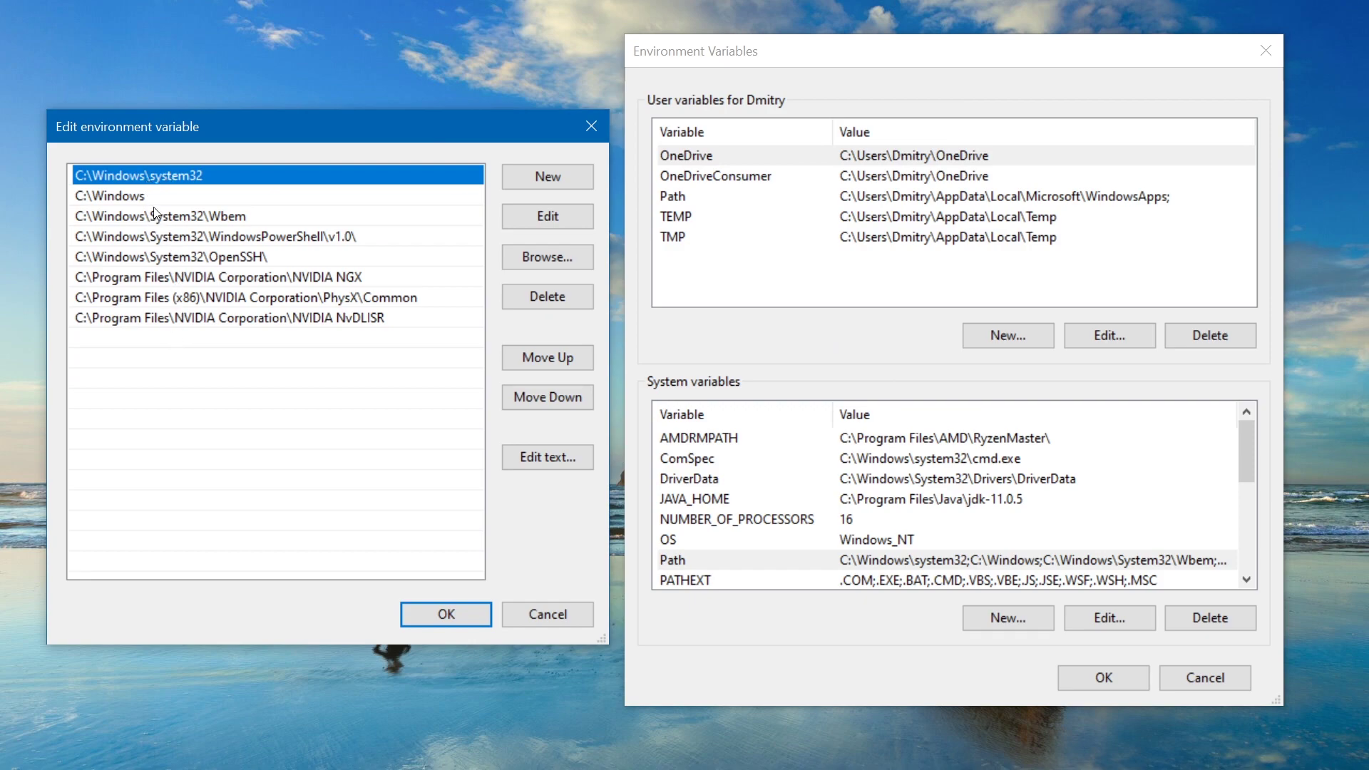
{"action": "left_click", "coordinate": [549, 177]}
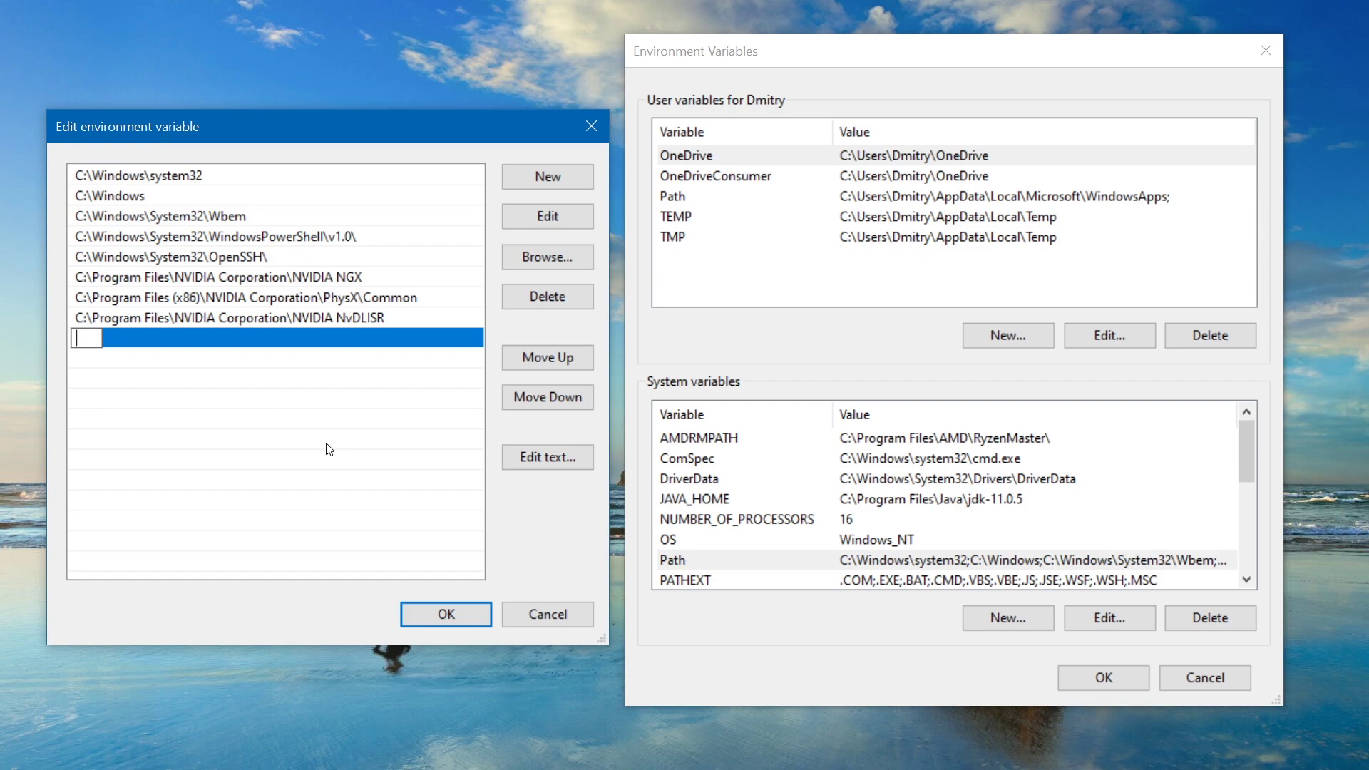
{"action": "type", "text": "%JAVA_HOME"}
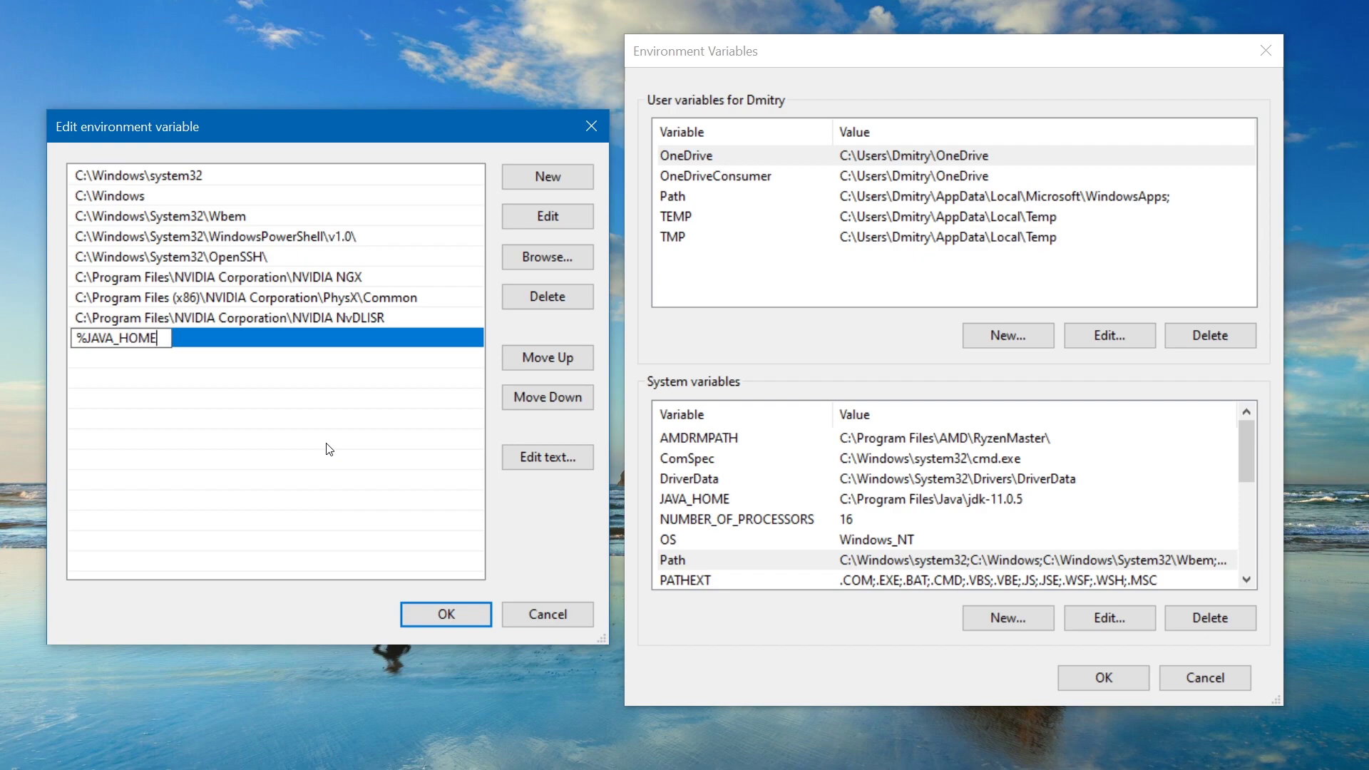
{"action": "type", "text": "%"}
Change the new Path entry to %JAVA_HOME%\bin after checking the JDK bin folder, then save both dialogs
{"action": "key", "text": "alt+Tab"}
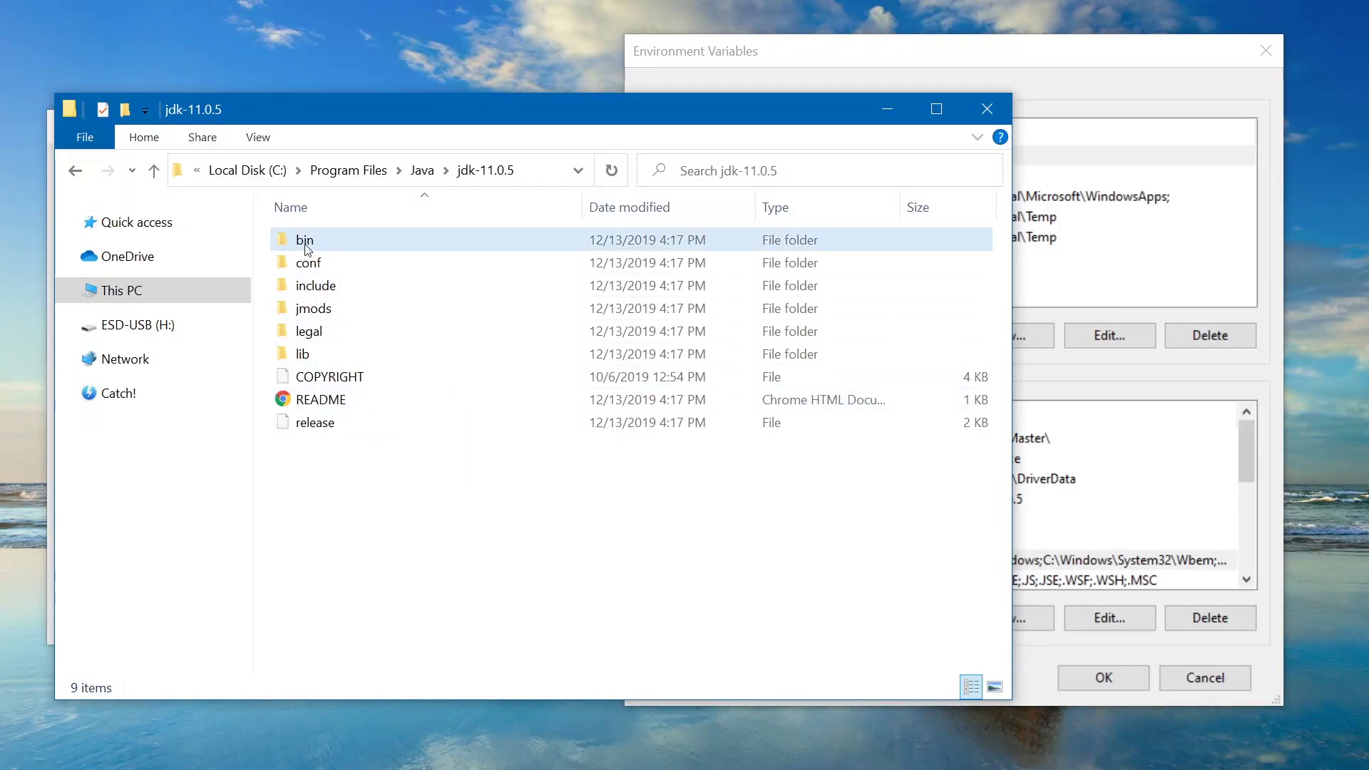
{"action": "double_click", "coordinate": [306, 242]}
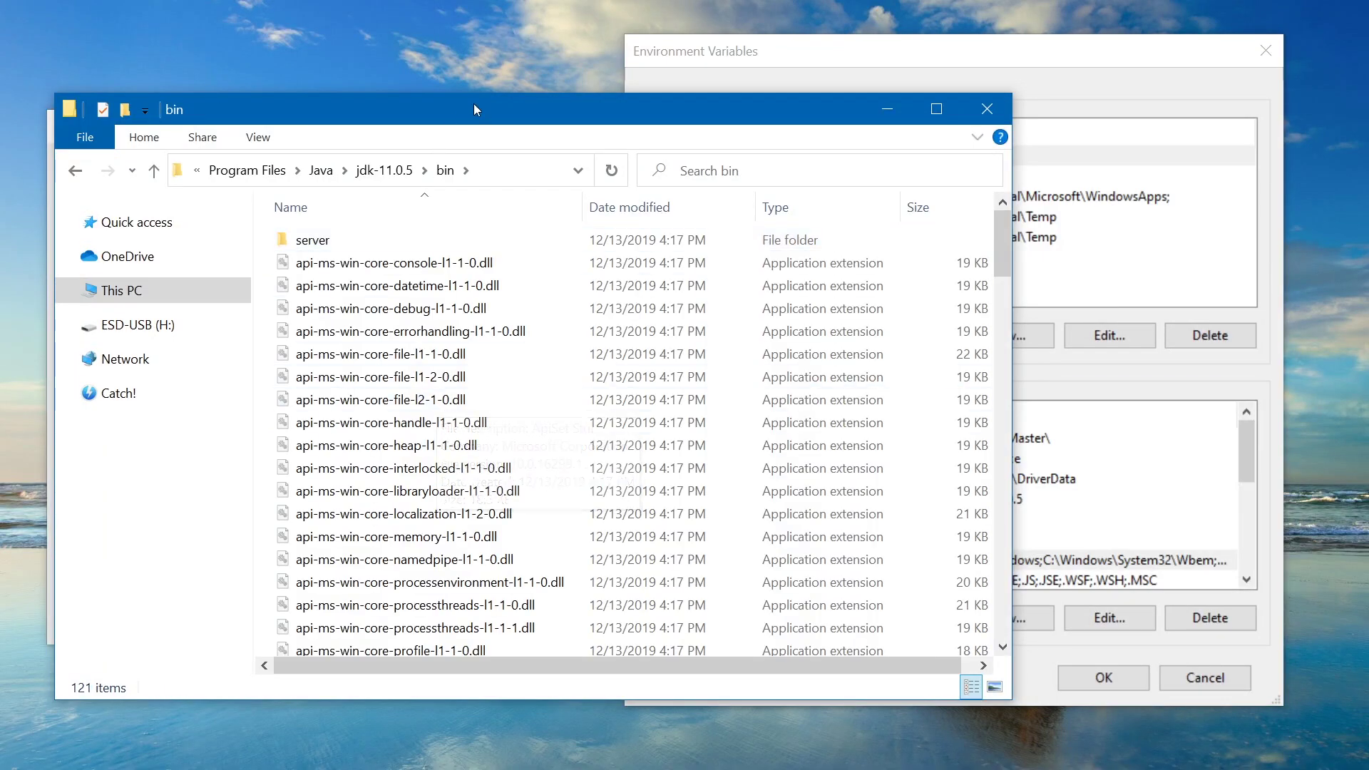
{"action": "left_click_drag", "start_coordinate": [488, 108], "coordinate": [950, 101]}
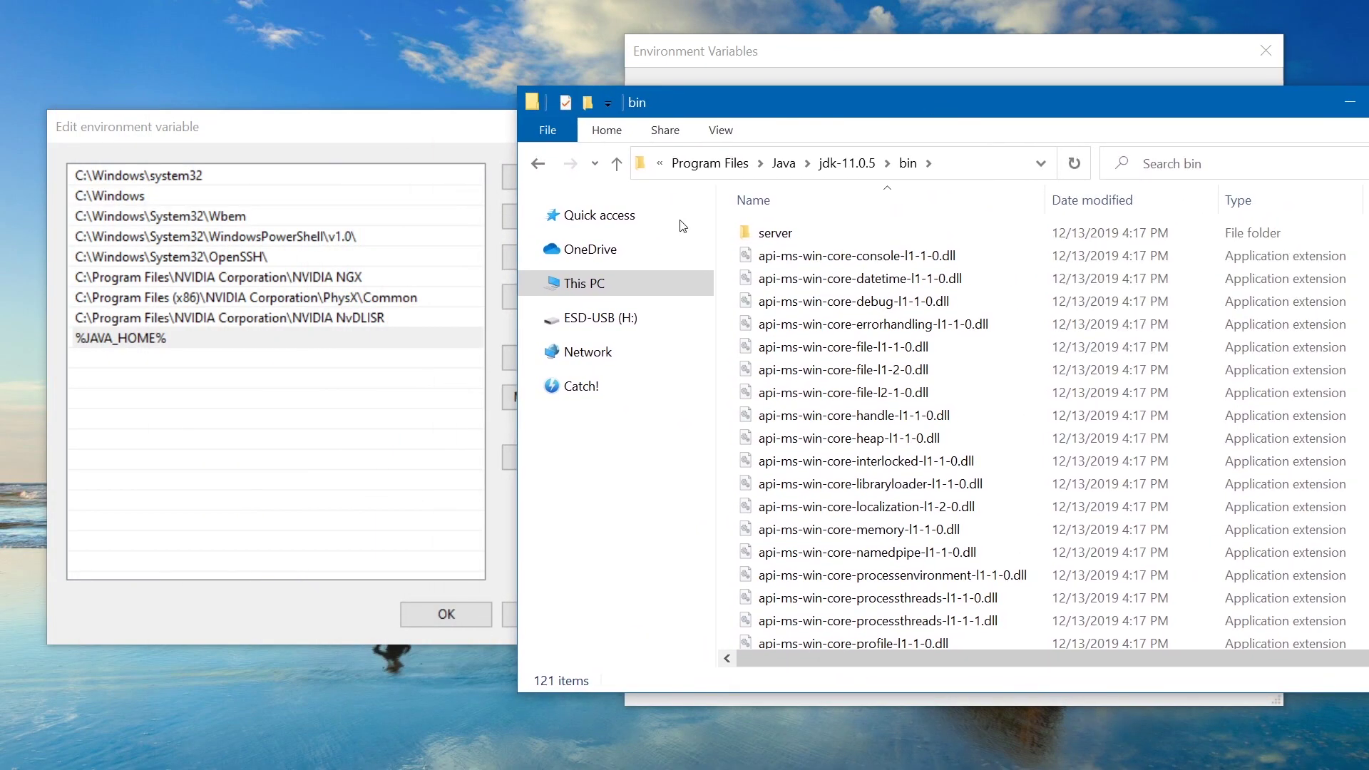
{"action": "double_click", "coordinate": [198, 340]}
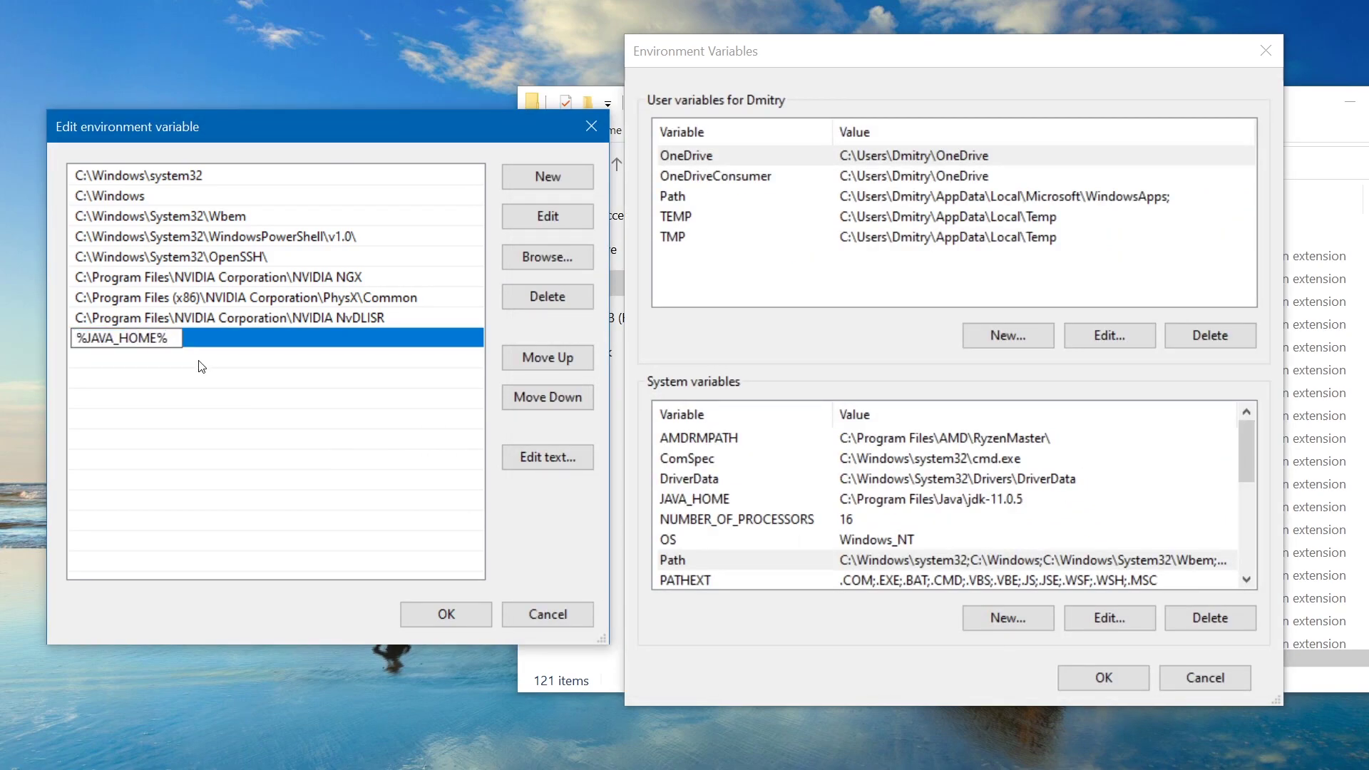
{"action": "type", "text": "\\bin"}
{"action": "left_click", "coordinate": [249, 399]}
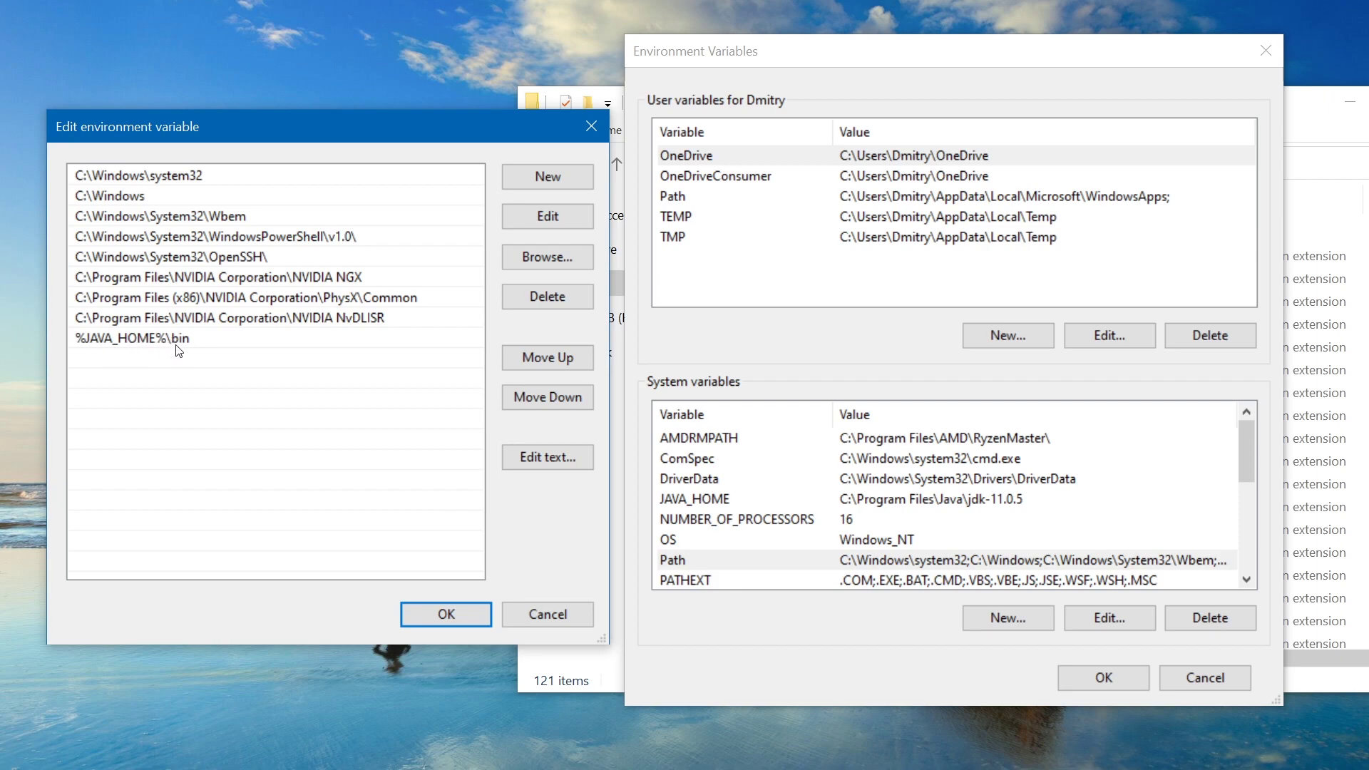
{"action": "left_click", "coordinate": [459, 613]}
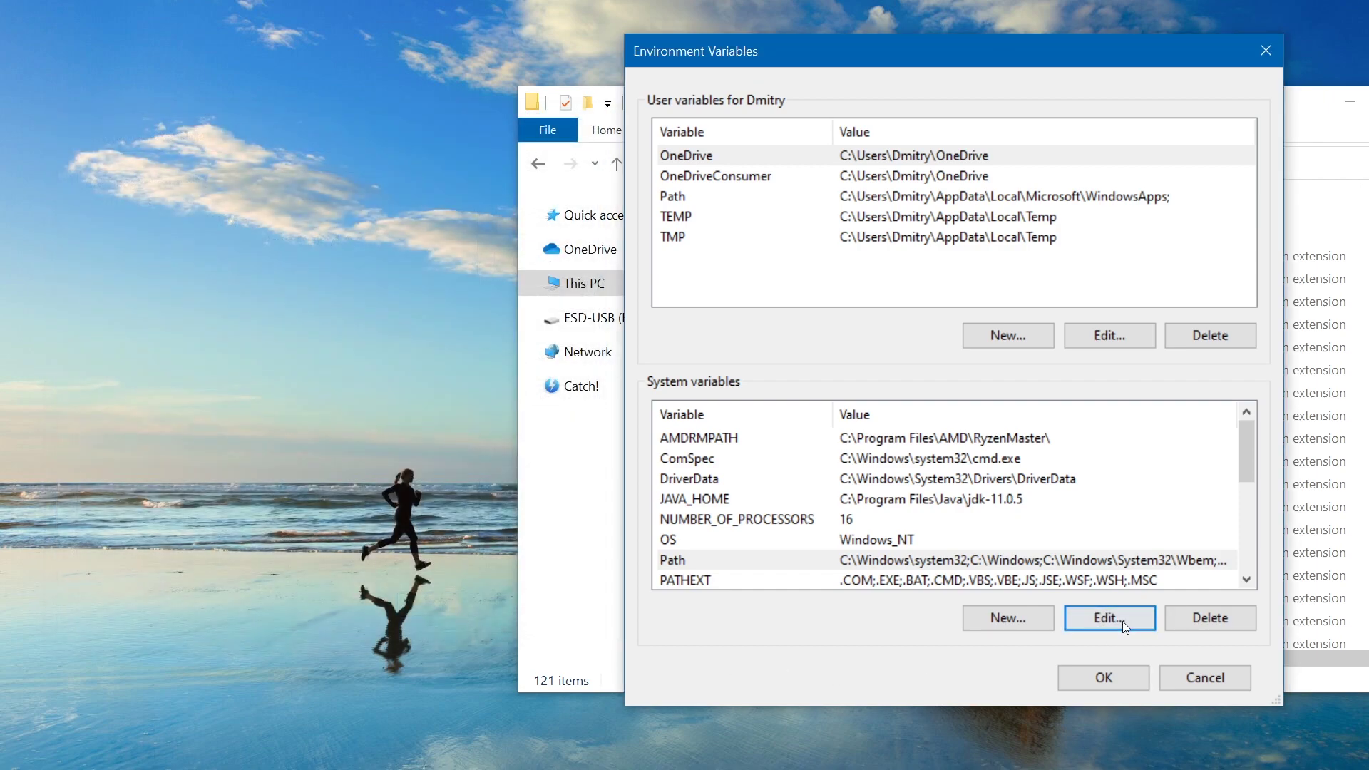
{"action": "left_click", "coordinate": [1111, 681]}
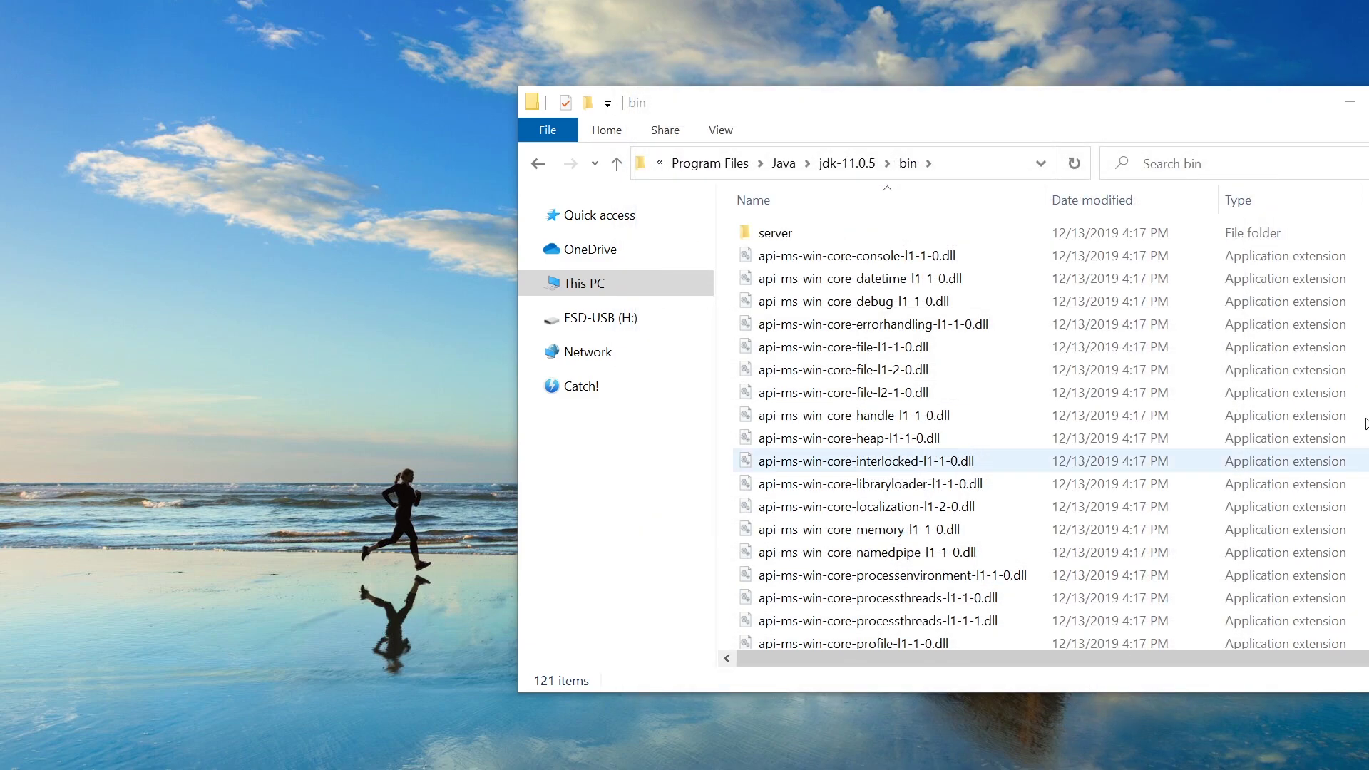
Rerun java -version in the old Command Prompt, which still reports 'java' as not recognized
{"action": "key", "text": "alt+Tab"}
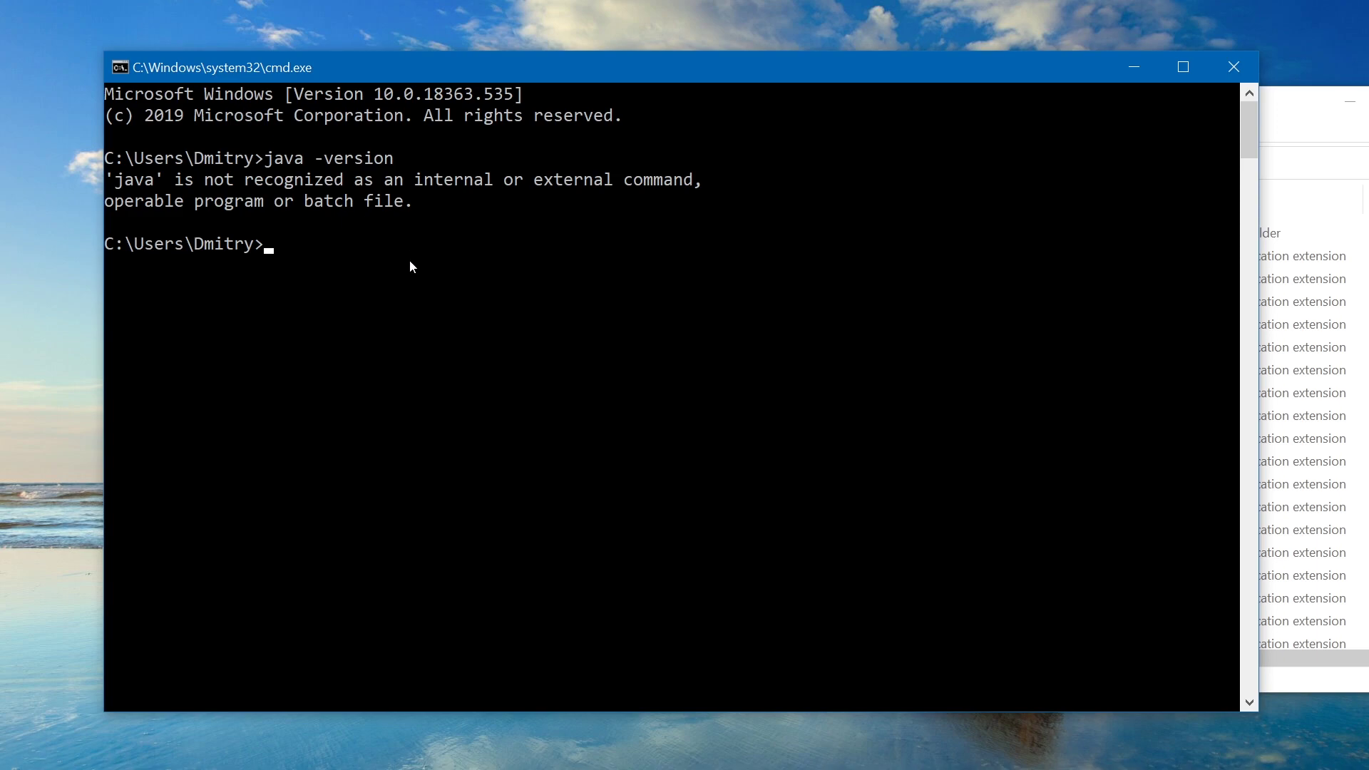
{"action": "key", "text": "Up"}
{"action": "key", "text": "Return"}
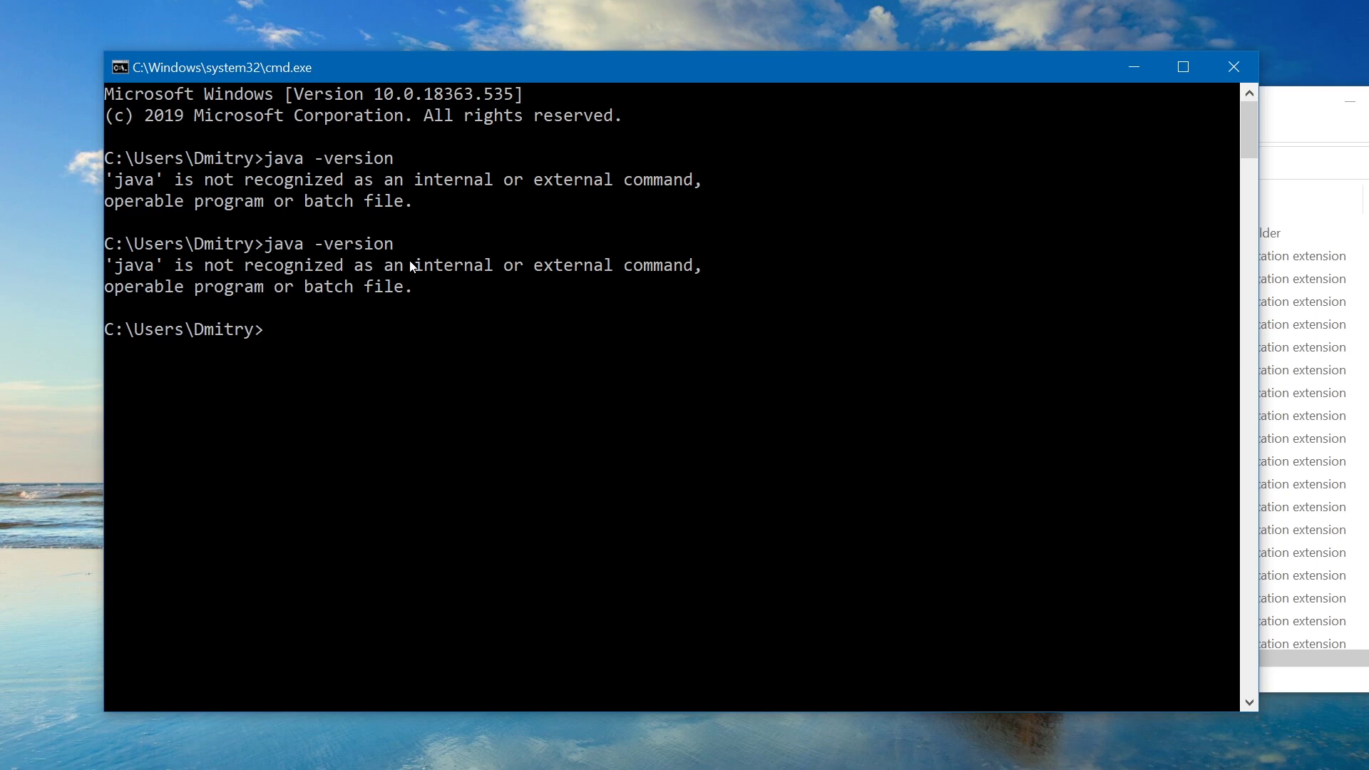
Close the old console, launch a fresh cmd, and run java -version to see 11.0.5
{"action": "left_click", "coordinate": [1236, 69]}
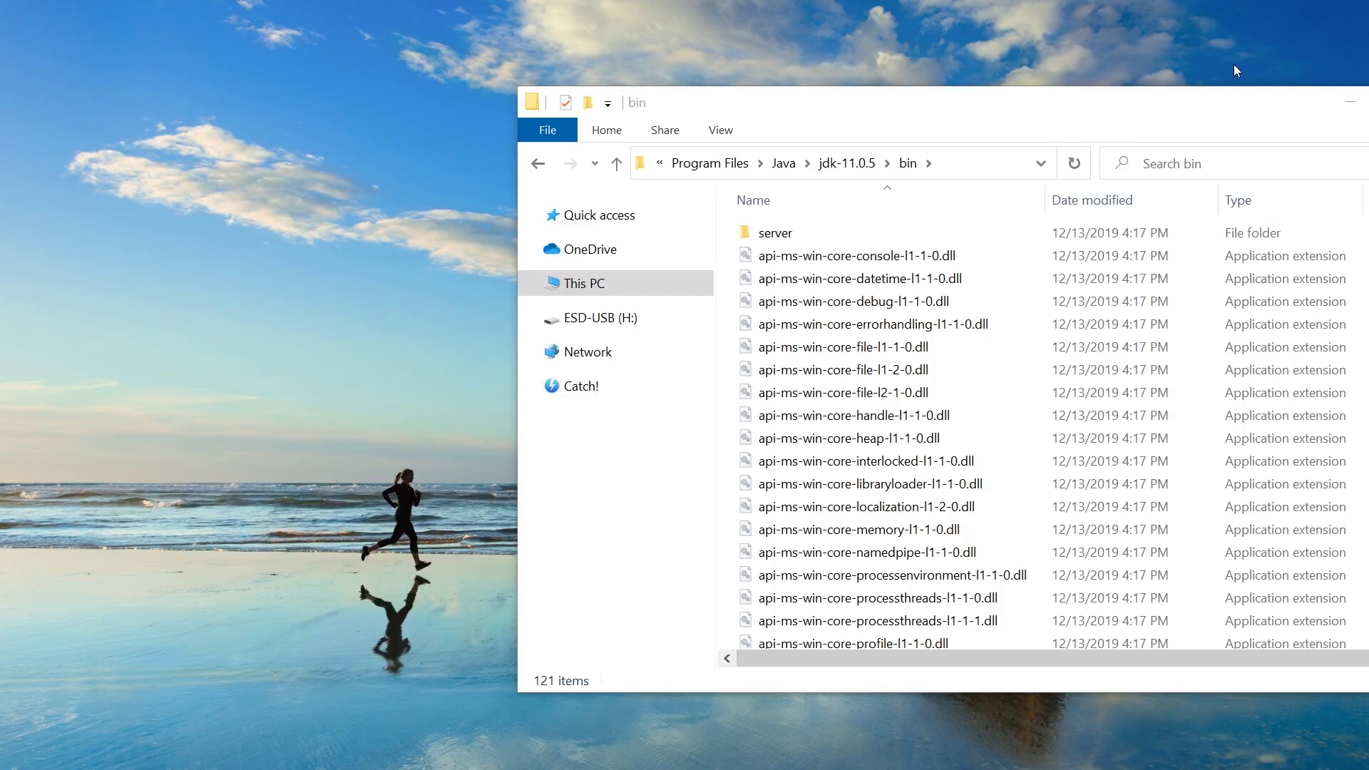
{"action": "key", "text": "super+r"}
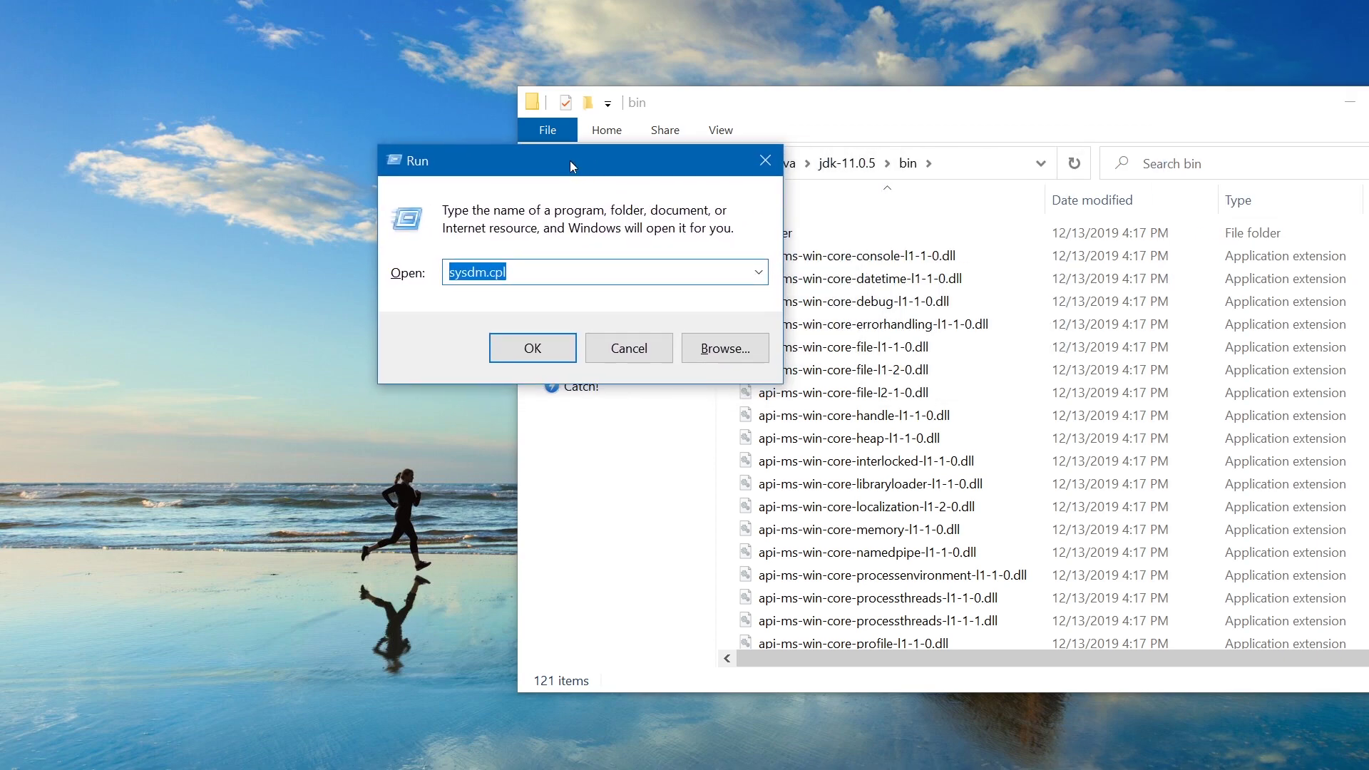
{"action": "type", "text": "cmd"}
{"action": "key", "text": "Return"}
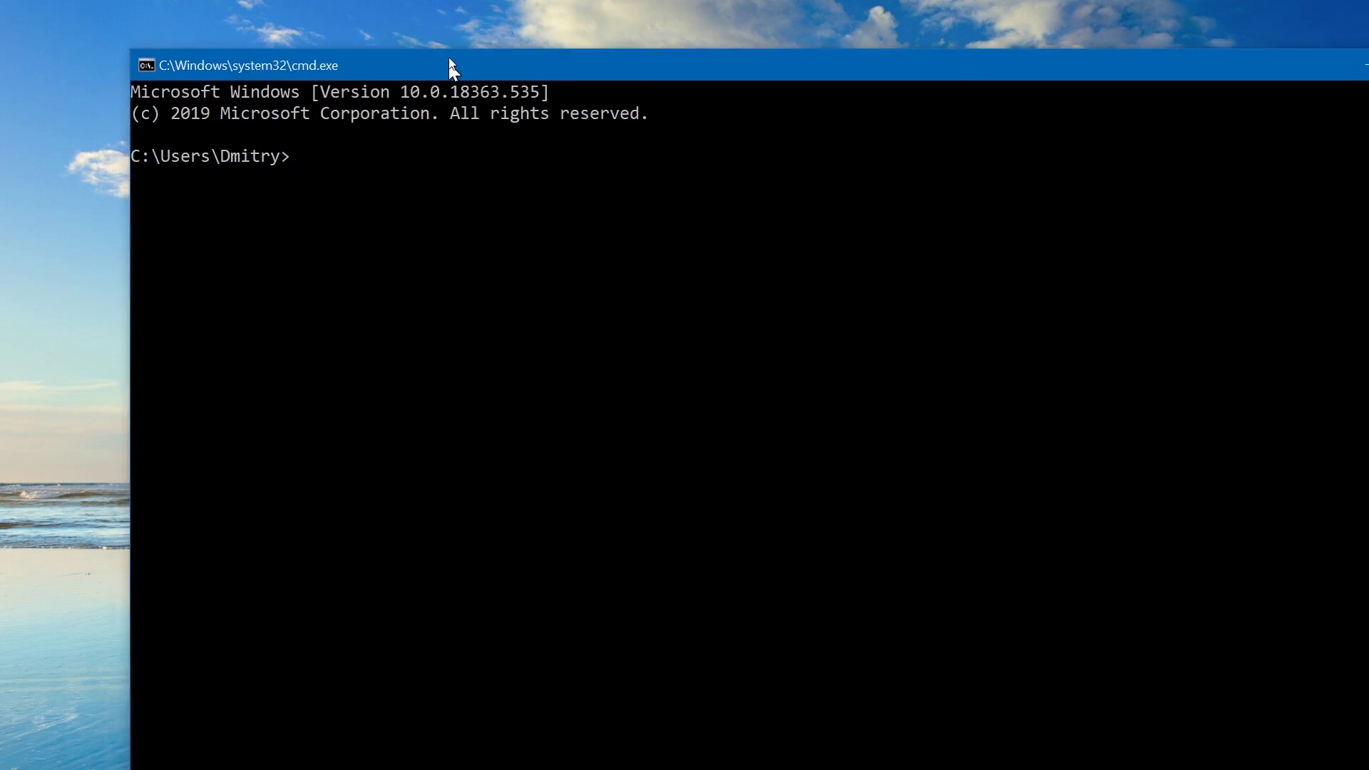
{"action": "left_click_drag", "start_coordinate": [450, 55], "coordinate": [330, 15]}
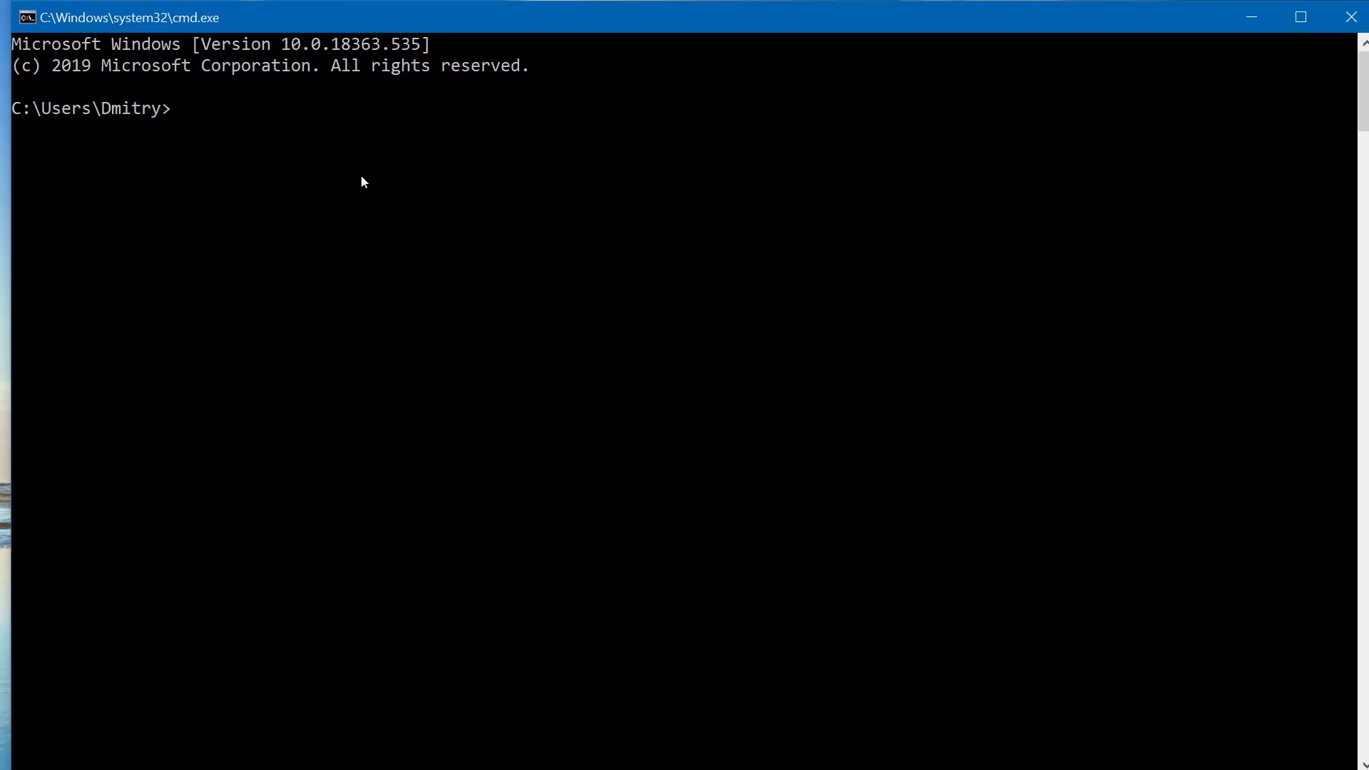
{"action": "type", "text": "java -version"}
{"action": "key", "text": "Return"}
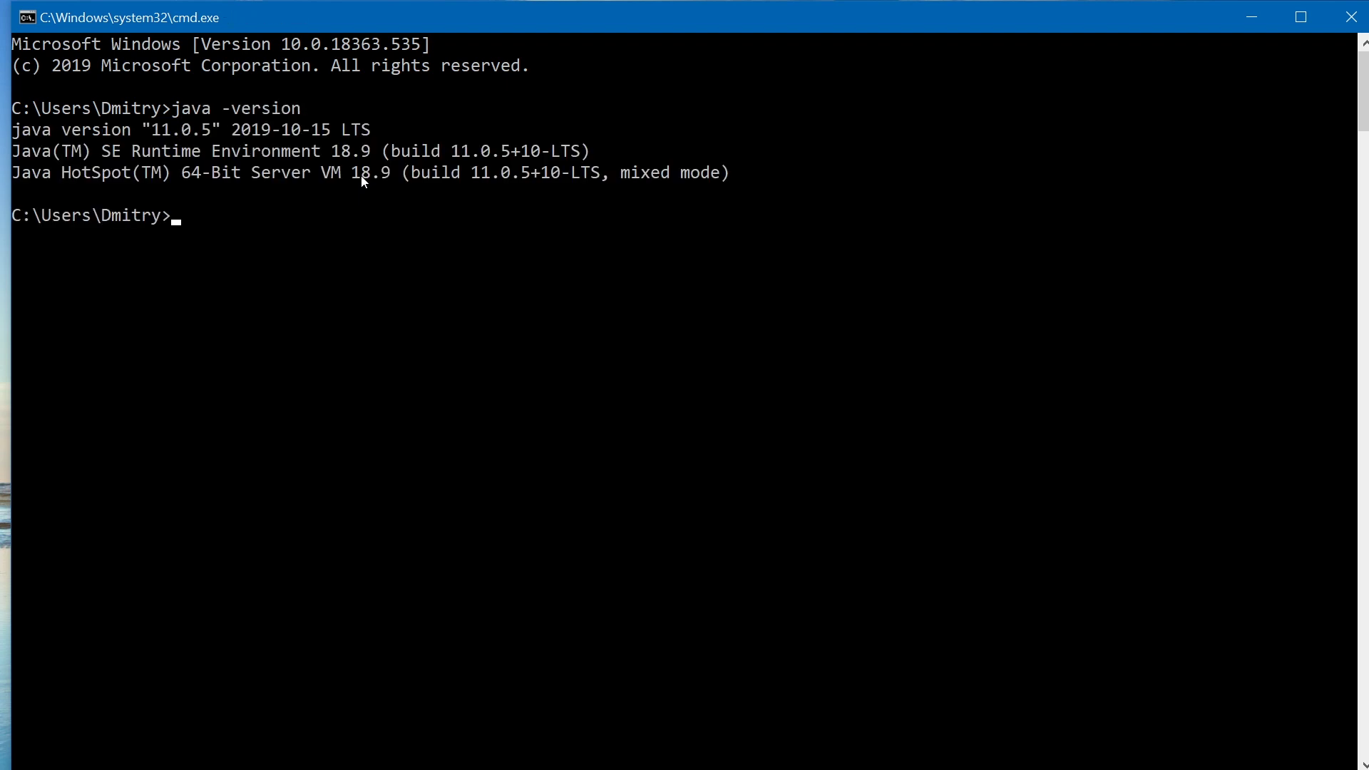